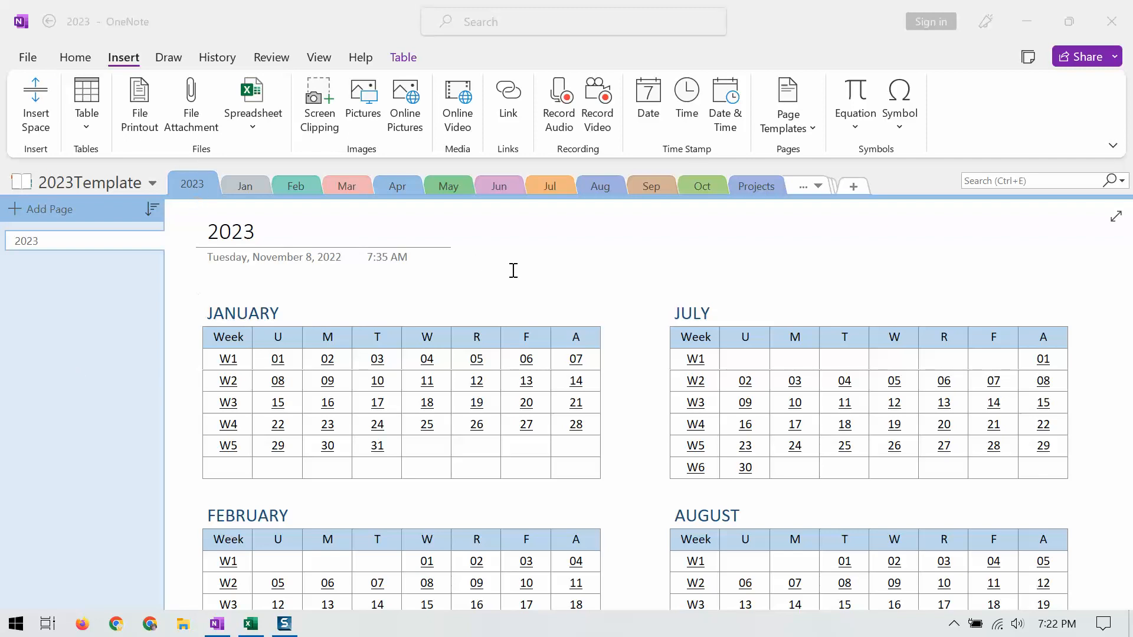
Step: Review the 2023 year calendar and the list of weekly and daily pages in the January section
scroll(511, 268, "down", 15)
scroll(534, 356, "up", 11)
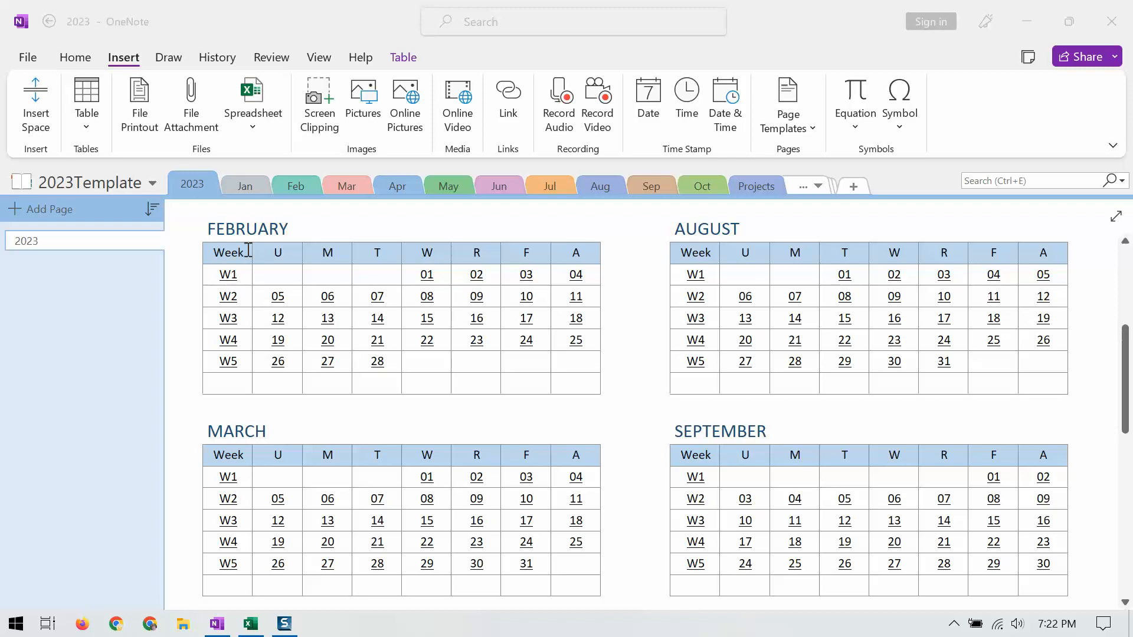
left_click(249, 186)
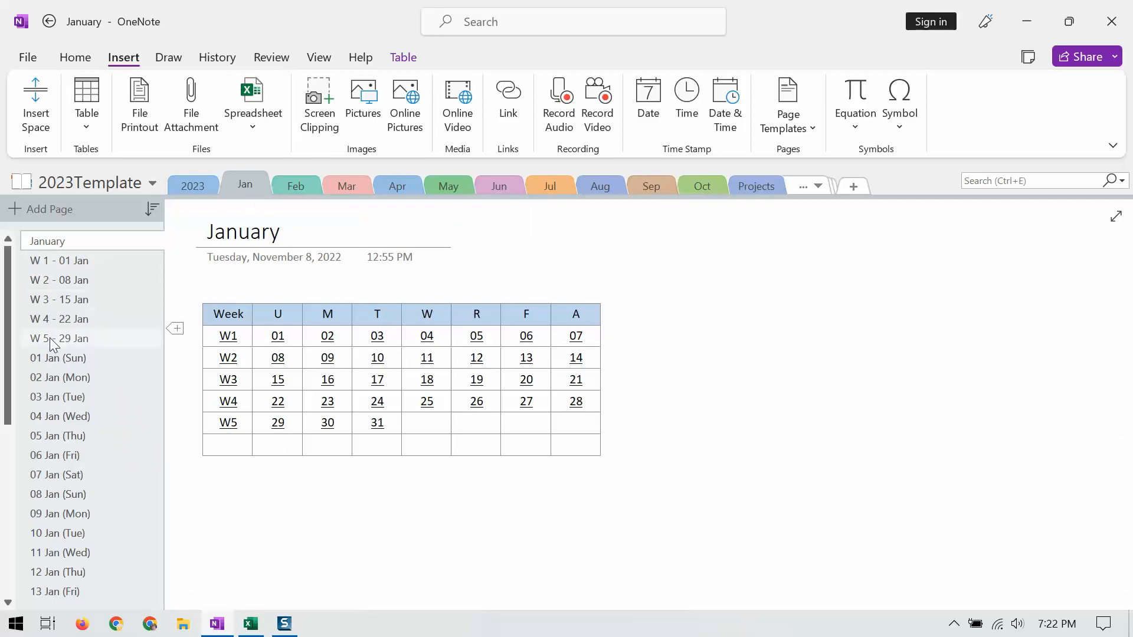
scroll(64, 477, "down", 6)
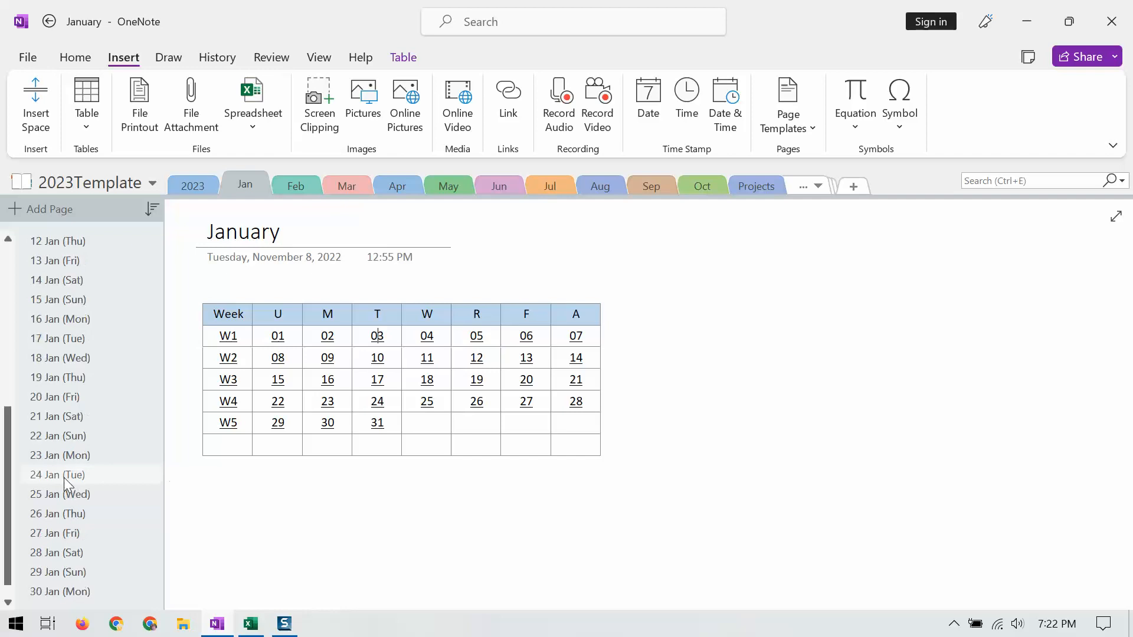
left_click(198, 186)
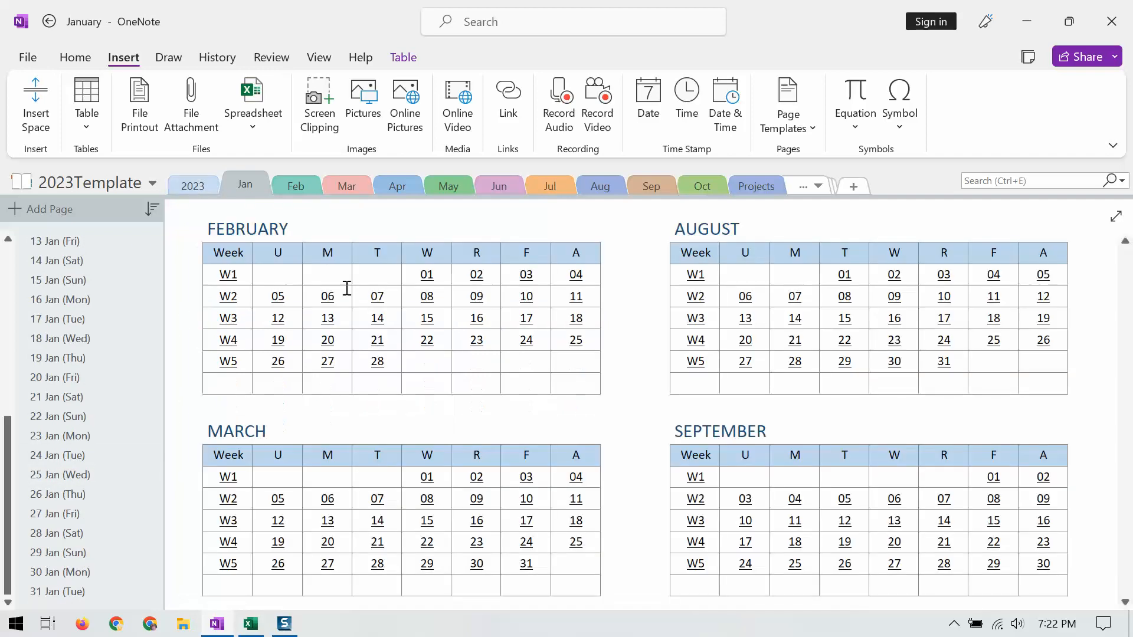
scroll(354, 329, "up", 5)
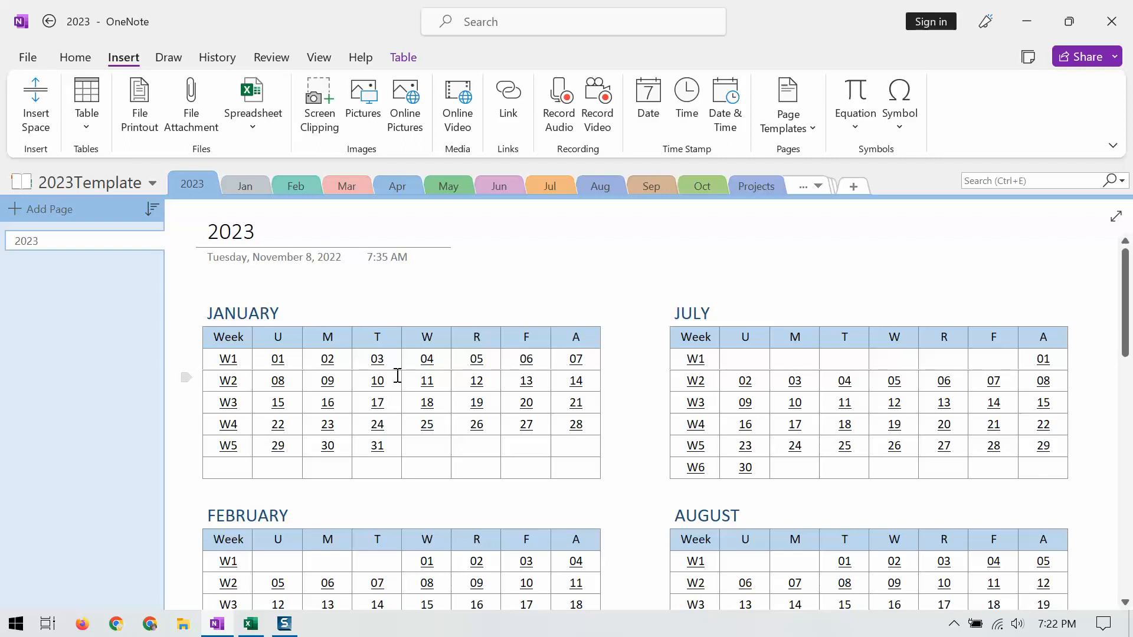
Step: Open January's week 1 page from the year calendar and review its daily entries from 01 Jan to 07 Jan
left_click(226, 360)
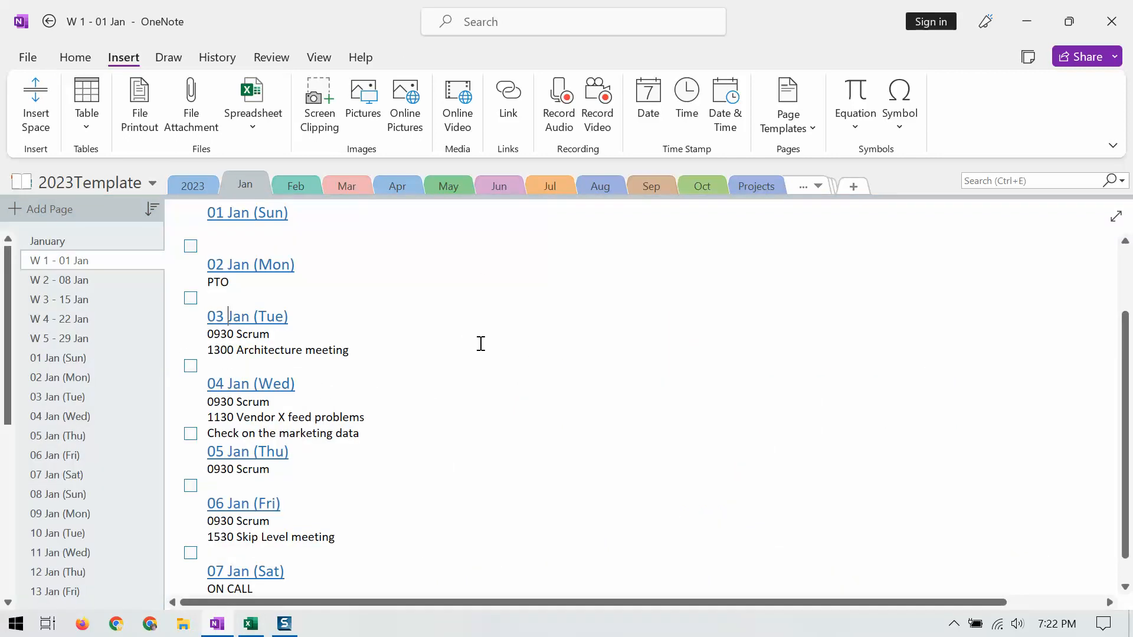
scroll(481, 344, "up", 3)
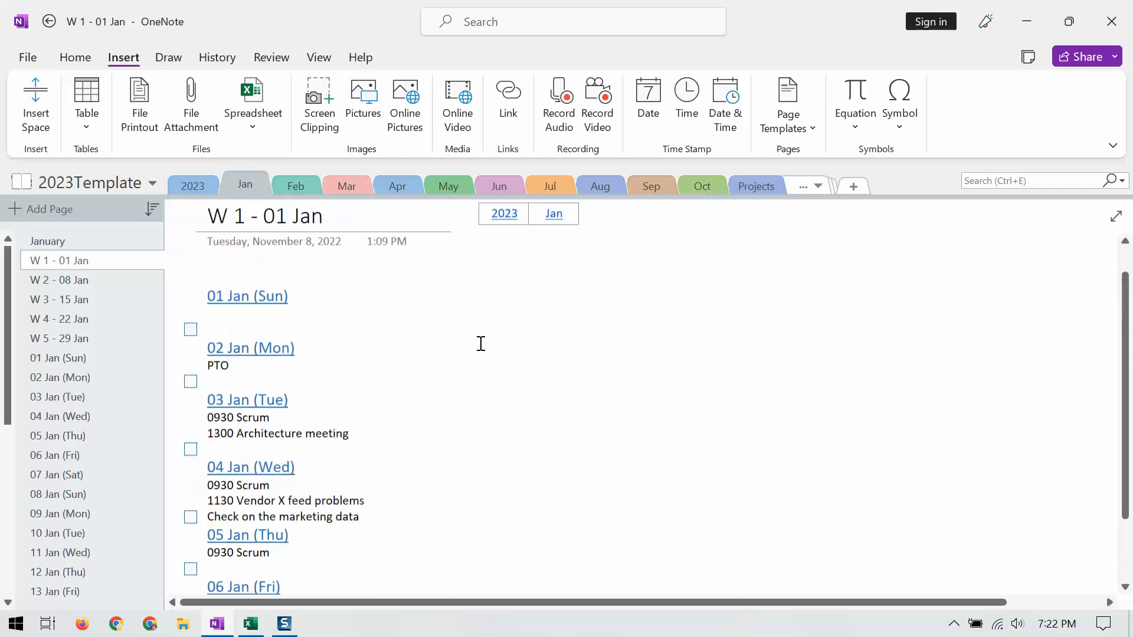
scroll(479, 342, "down", 5)
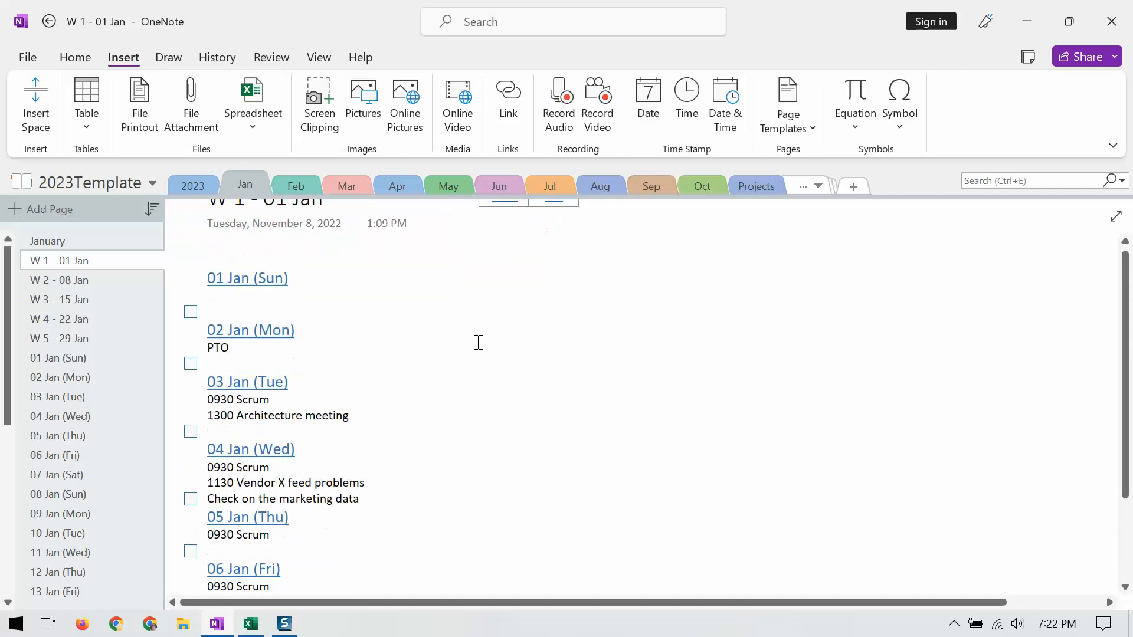
scroll(479, 342, "up", 5)
scroll(478, 343, "down", 3)
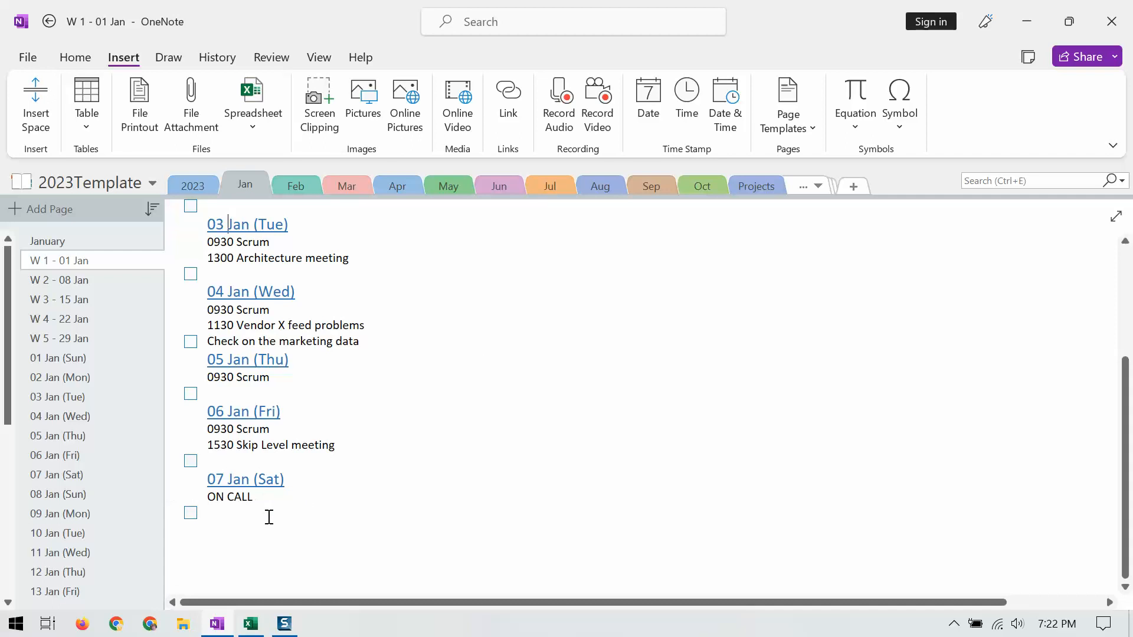
scroll(380, 448, "up", 3)
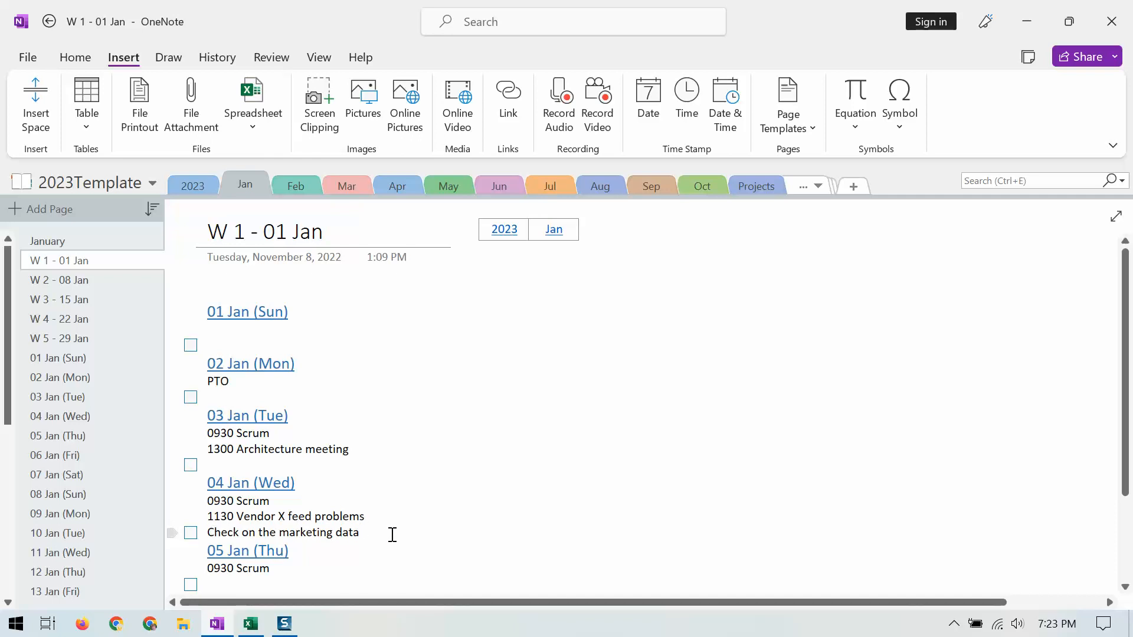
scroll(393, 534, "down", 5)
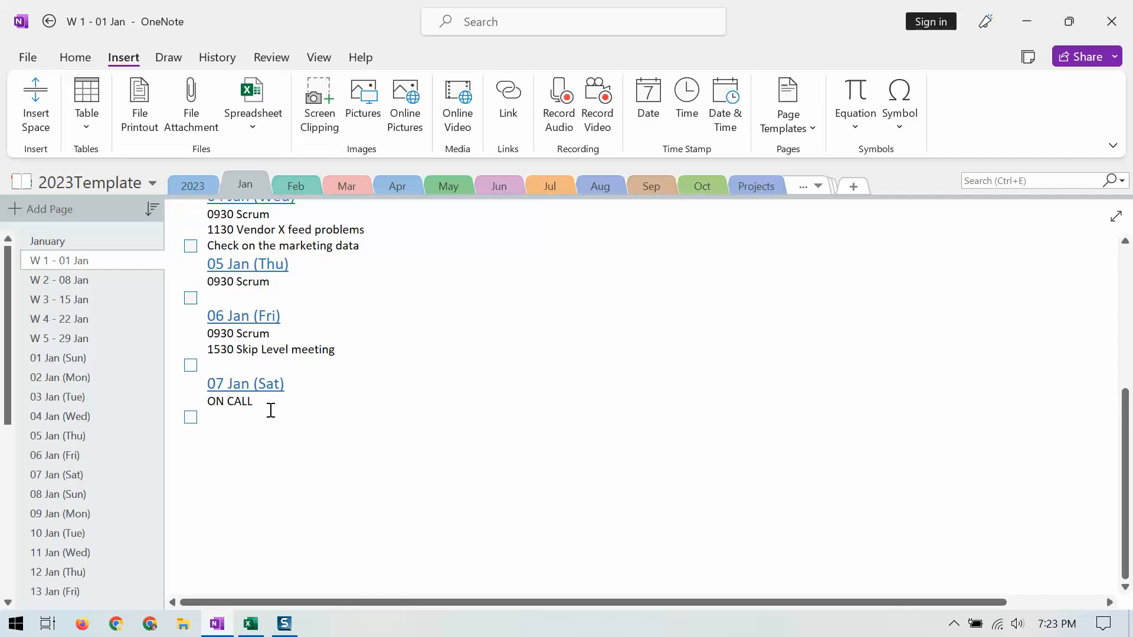
scroll(349, 323, "up", 5)
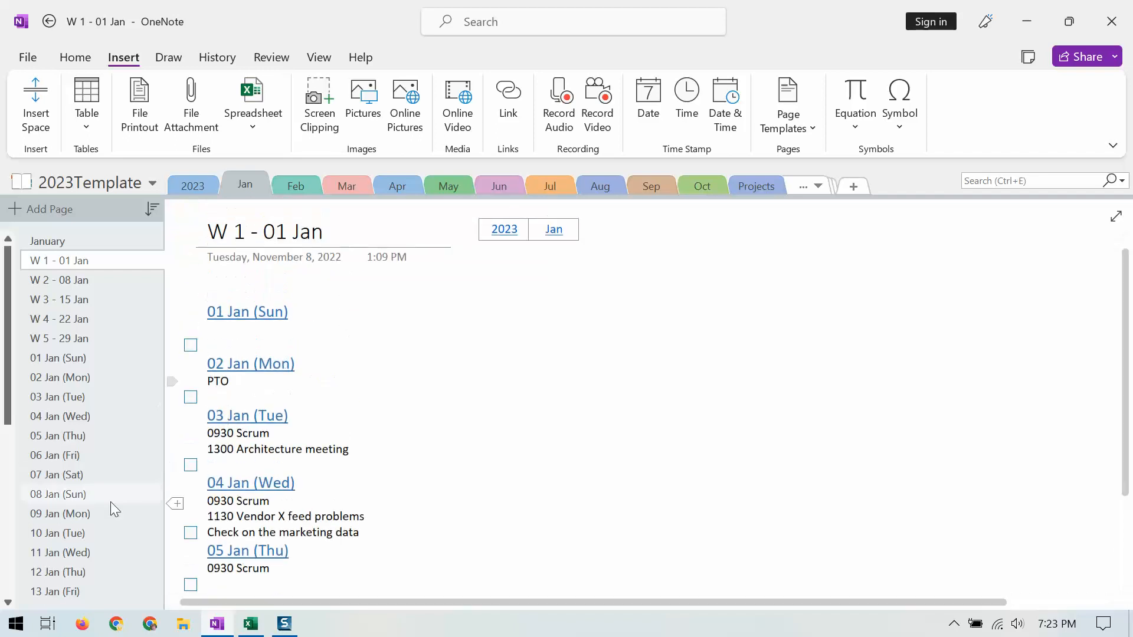
Step: Open the 03 Jan (Tue) page from the weekly page and examine its appointments, tasks and log table
left_click(215, 416)
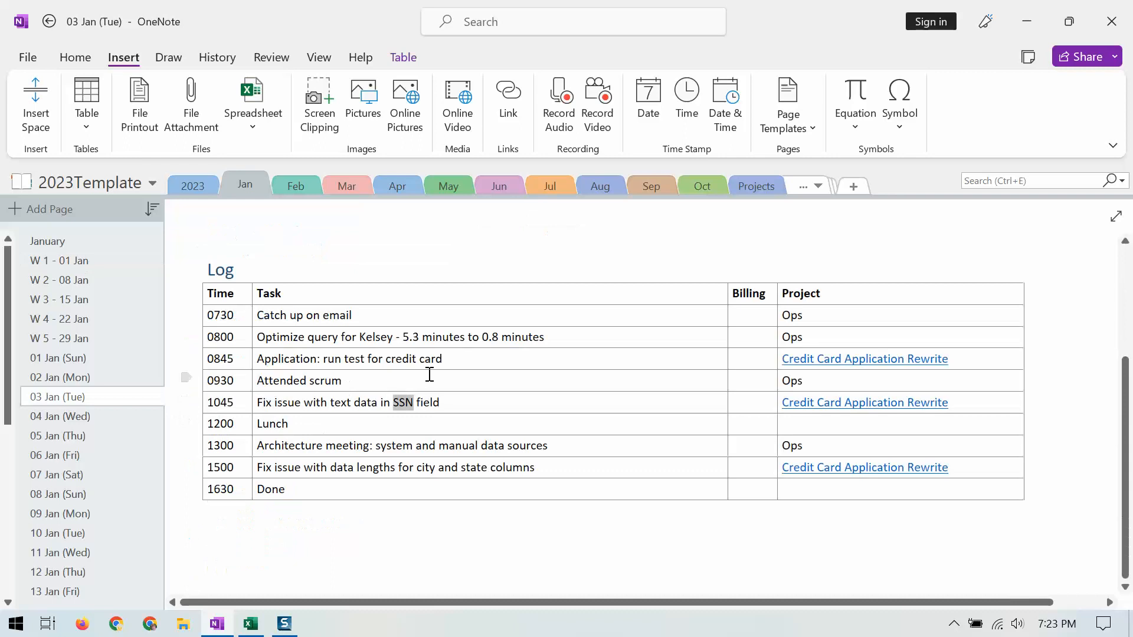
scroll(437, 337, "up", 3)
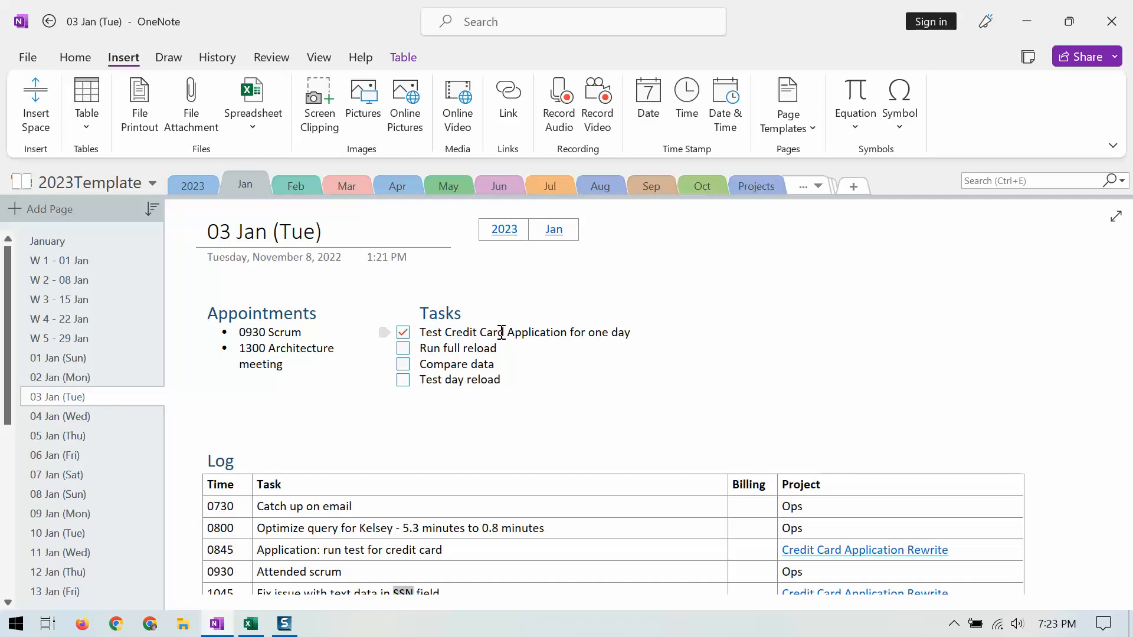
scroll(448, 330, "down", 3)
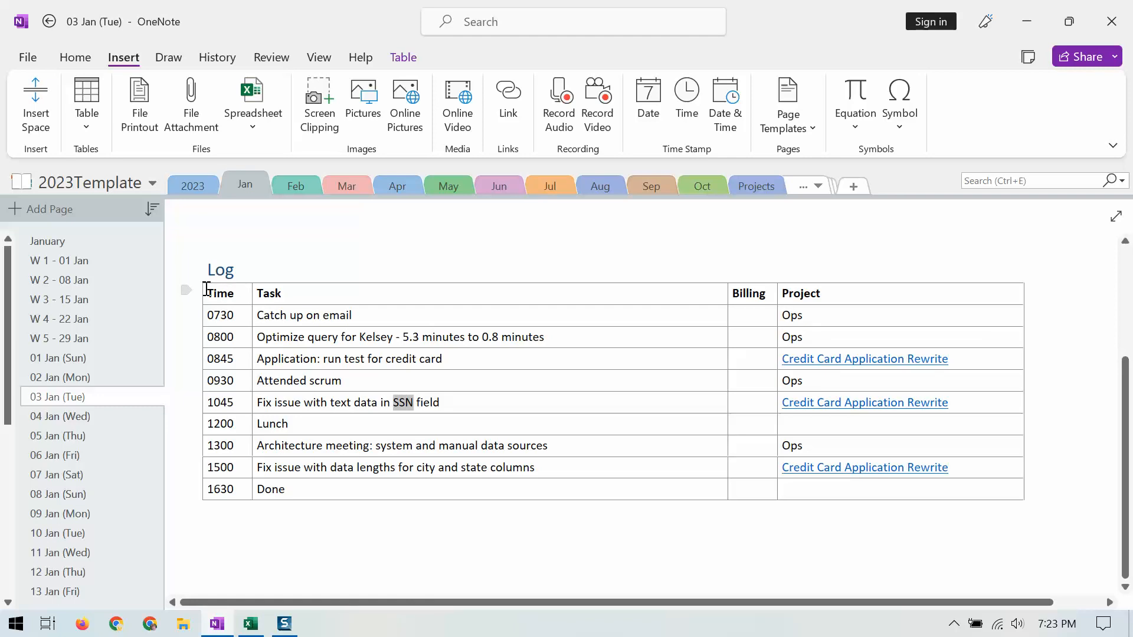
left_click(206, 314)
key("Tab")
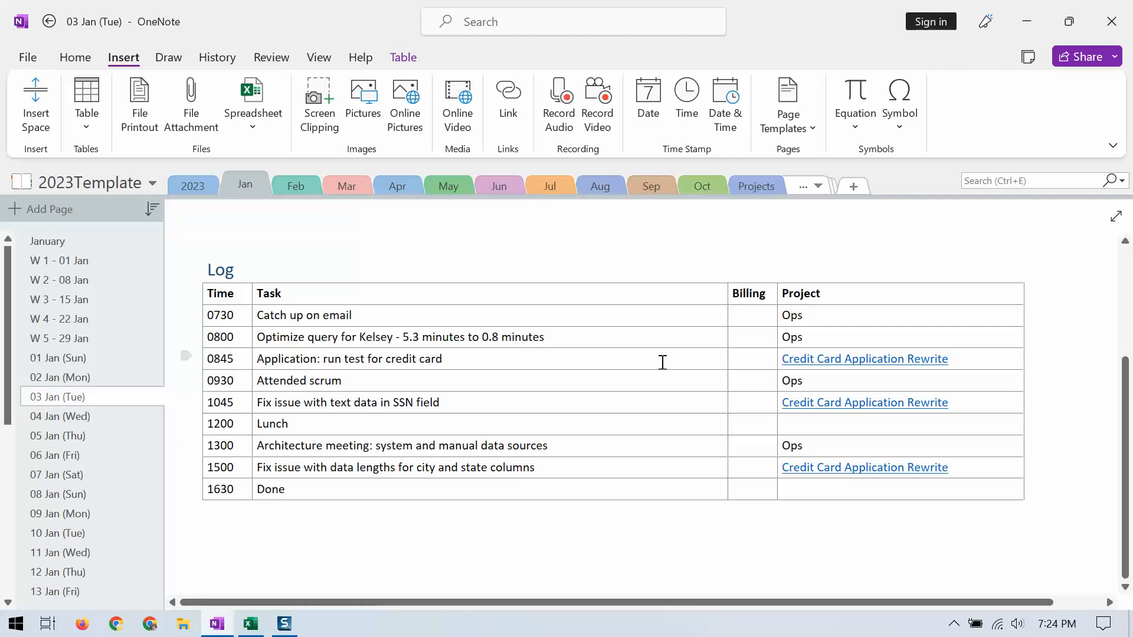
Step: Open the Projects section, check the page sorting options and review the ~Application 3.0 project page
left_click(748, 186)
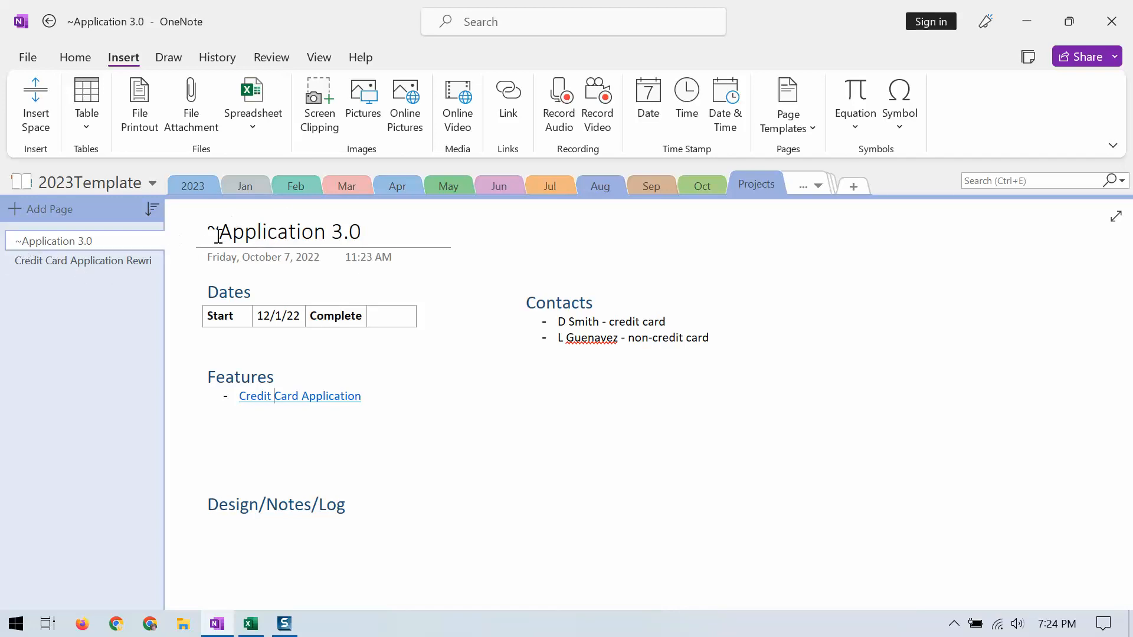
left_click(152, 210)
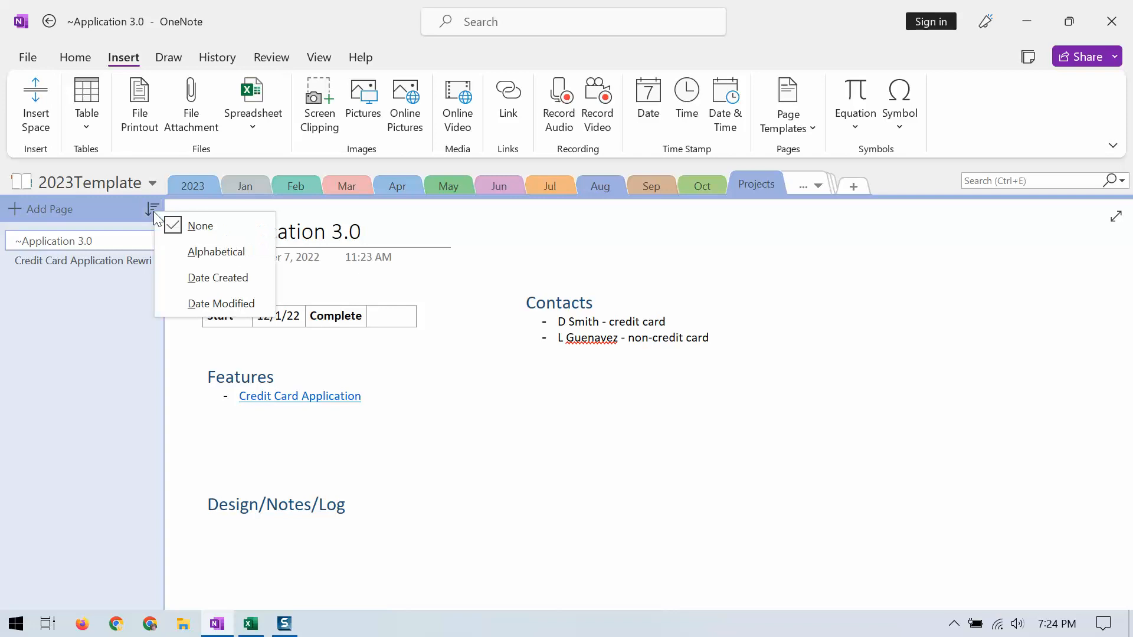
left_click(182, 237)
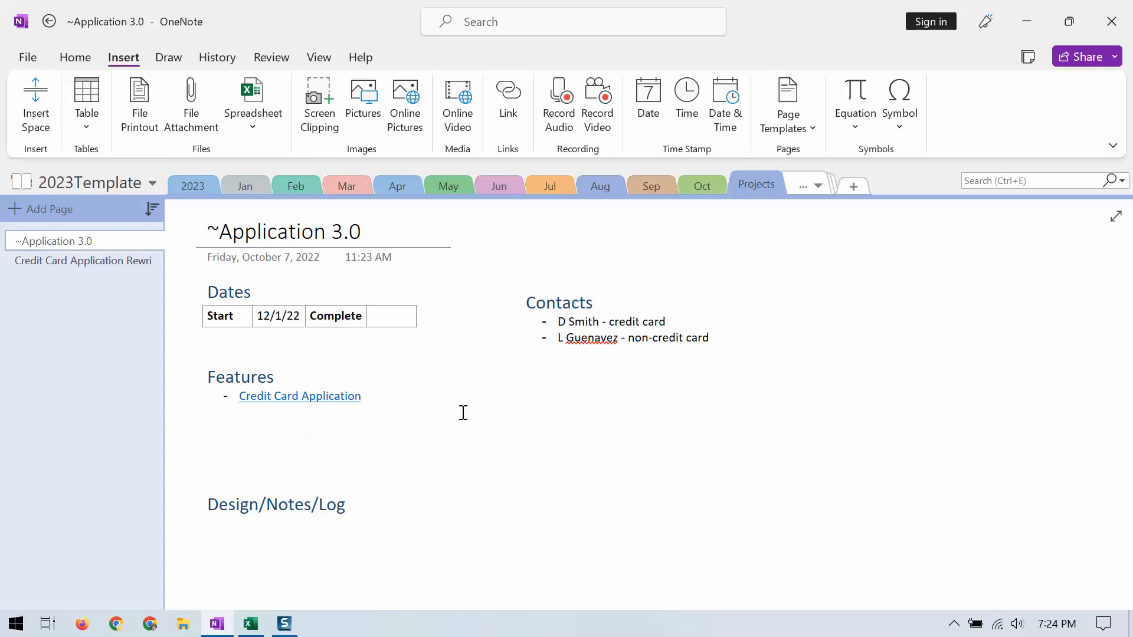
left_click(221, 531)
scroll(406, 515, "down", 3)
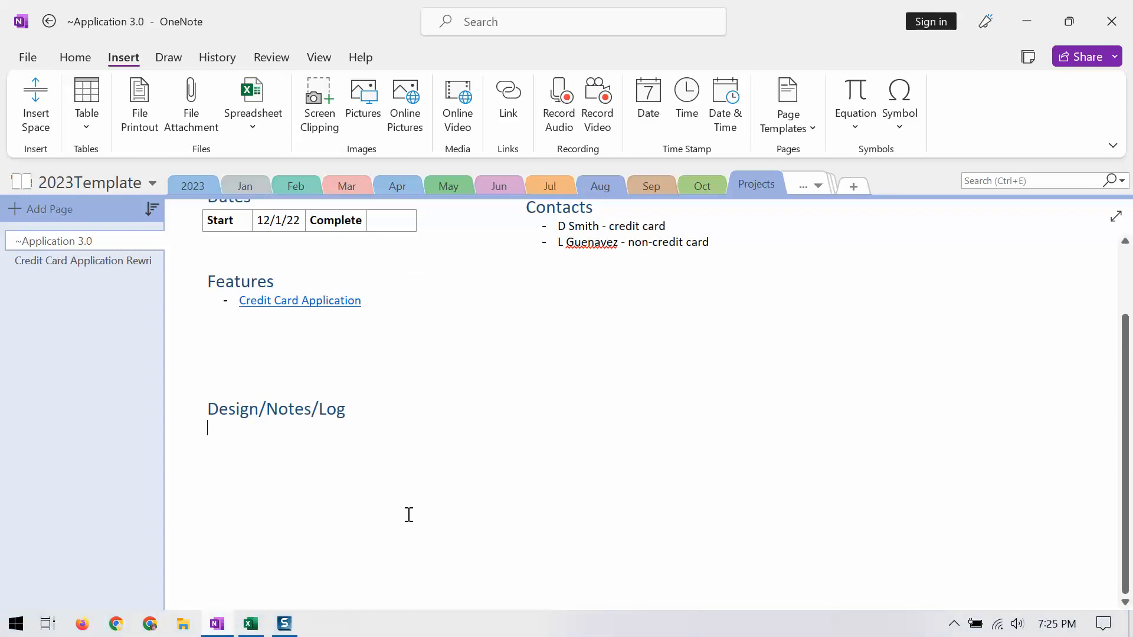
Step: Follow the Credit Card Application feature link and review that page down to its Design/Notes/Log entries
left_click(256, 301)
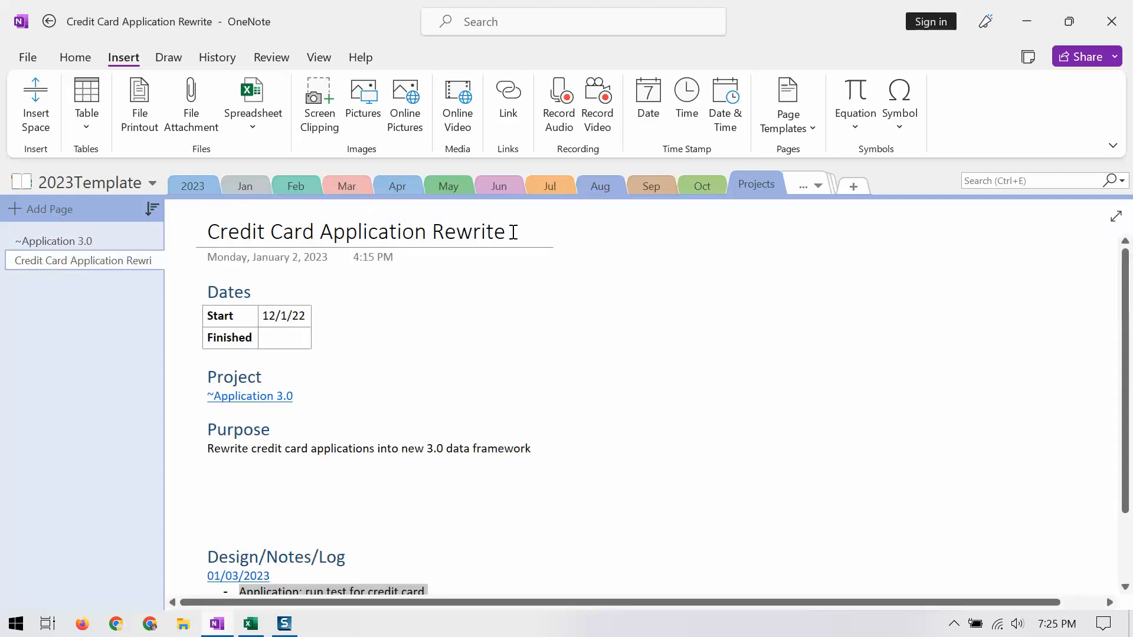
scroll(541, 334, "down", 1)
scroll(541, 334, "down", 1)
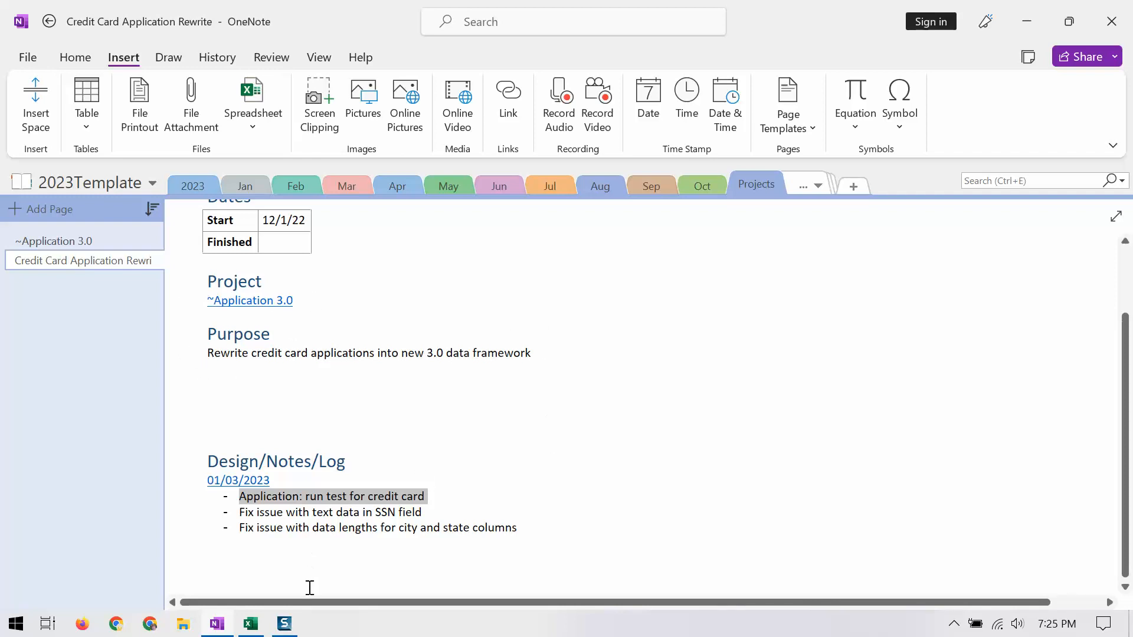
scroll(308, 586, "down", 3)
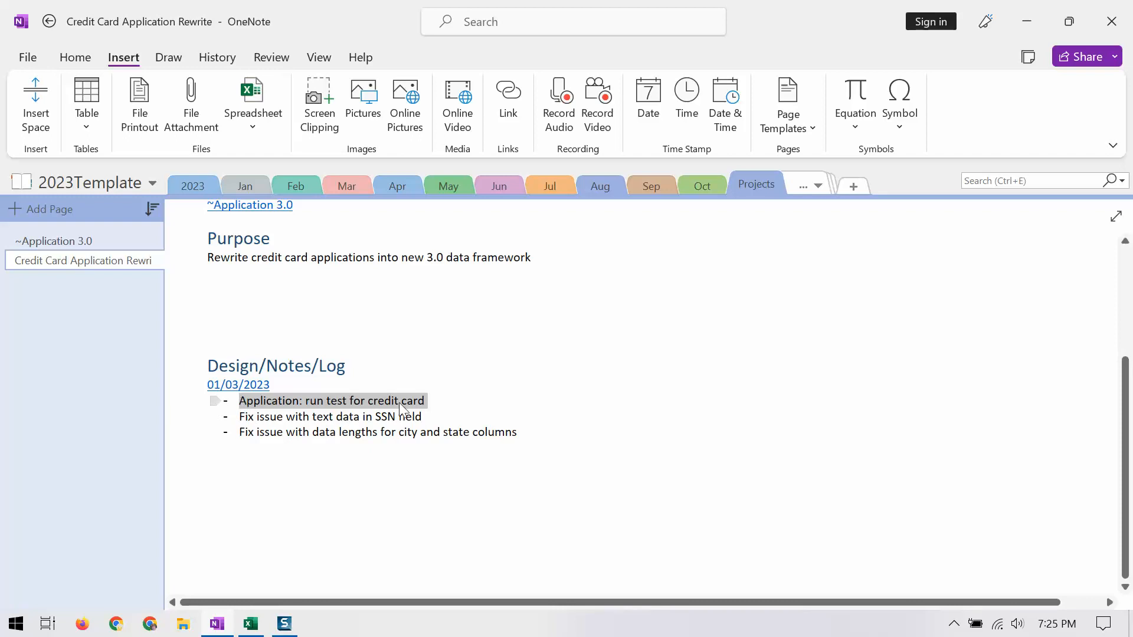
Step: Copy the 0845 to 1500 log rows from the linked 01/03/2023 page and paste them below the Credit Card Application Rewrite notes
left_click(222, 396)
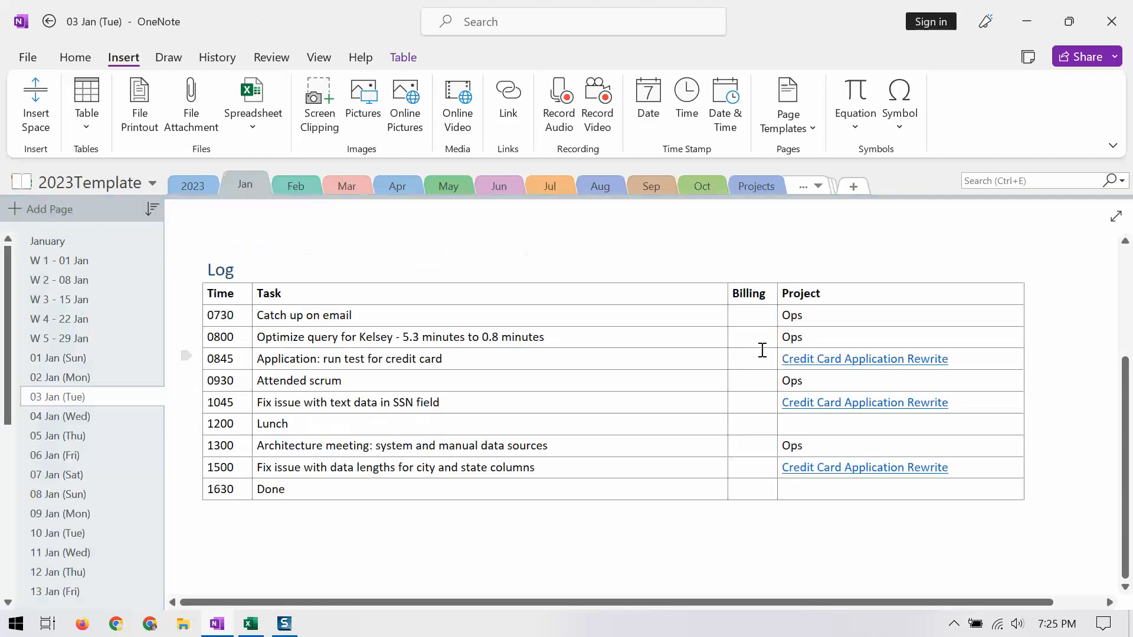
left_click_drag(212, 367, 959, 465)
key("ctrl+c")
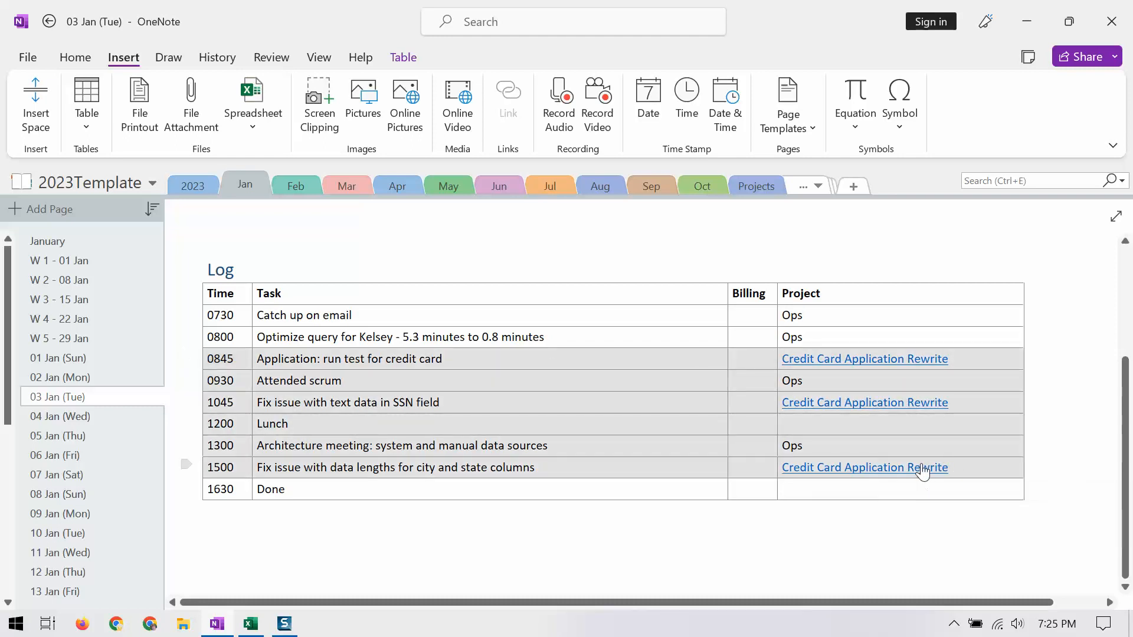
left_click(825, 361)
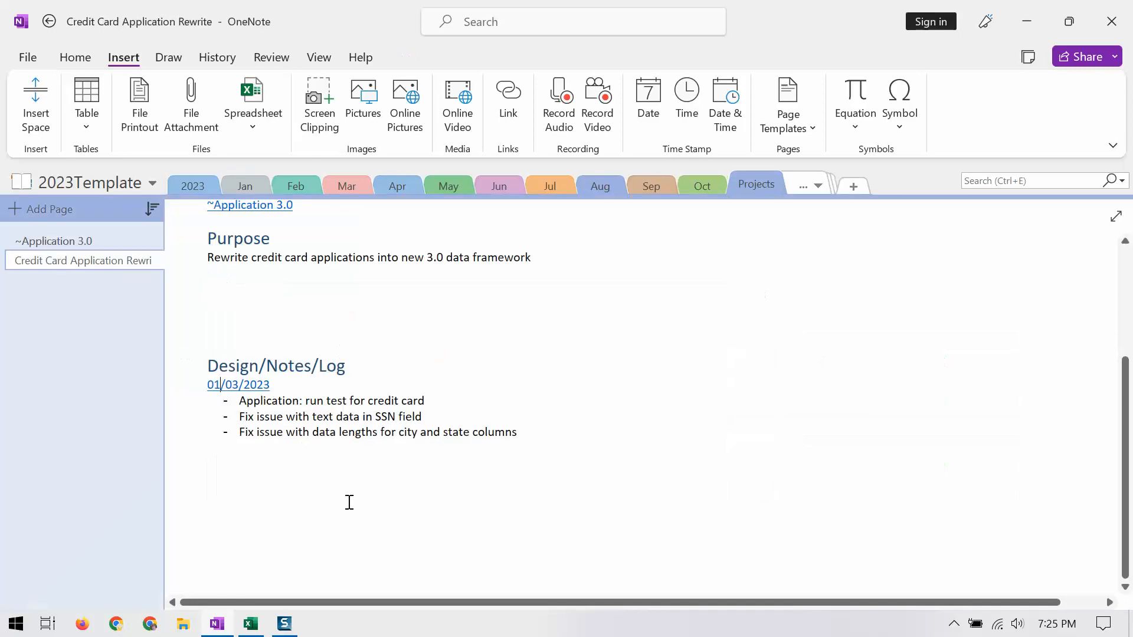
key("ctrl+v")
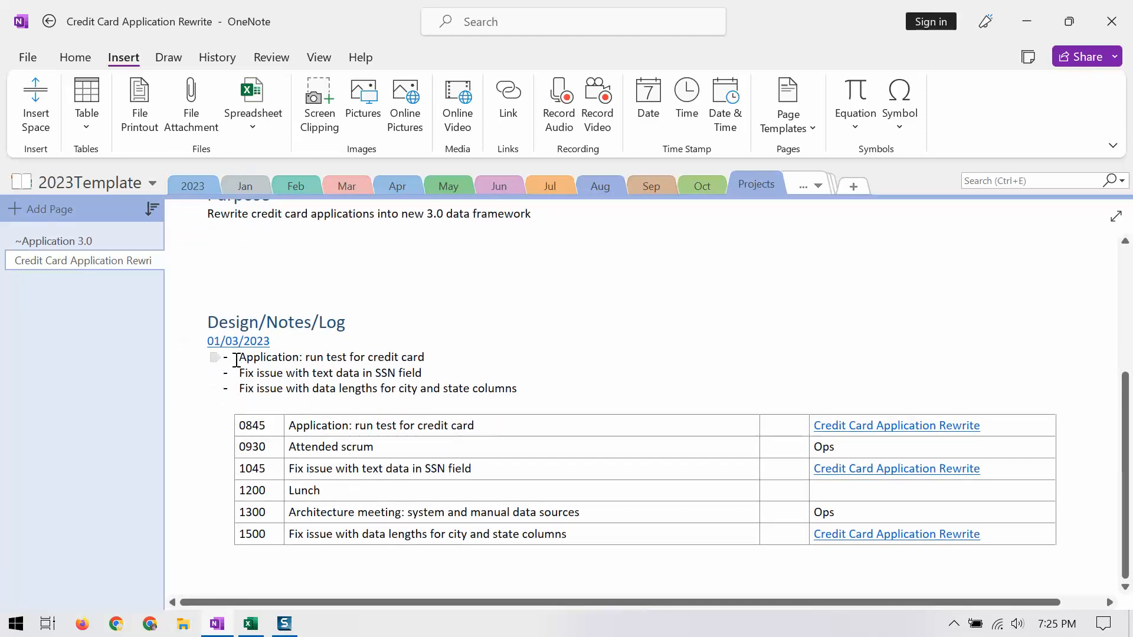
Step: Delete the pasted log table below the Design/Notes/Log bullets
left_click_drag(253, 430, 907, 547)
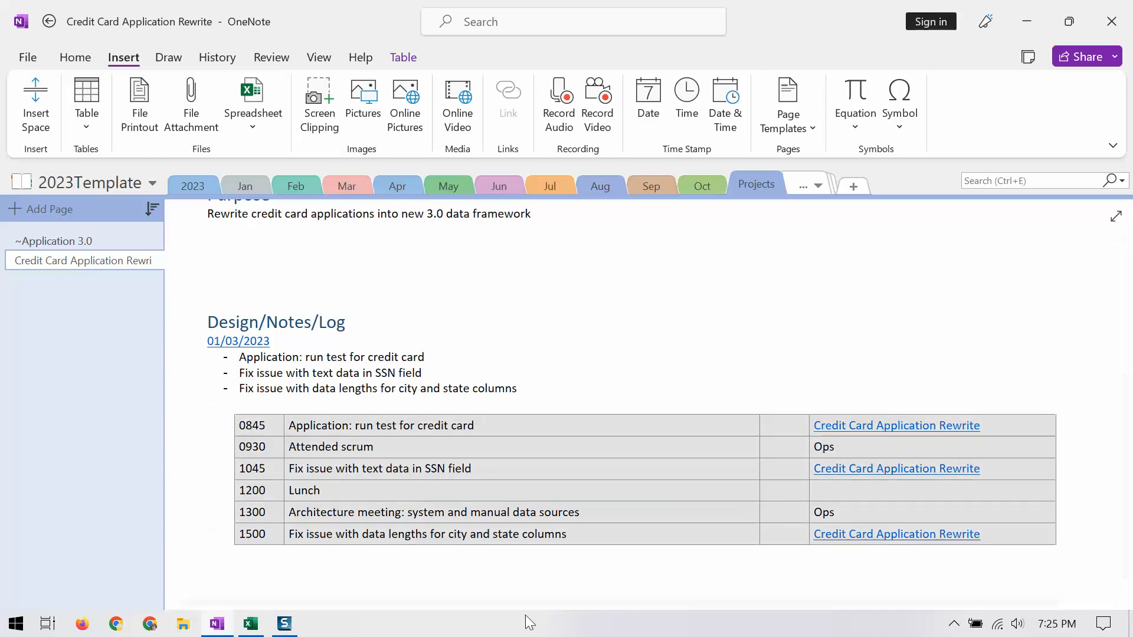
key("Delete")
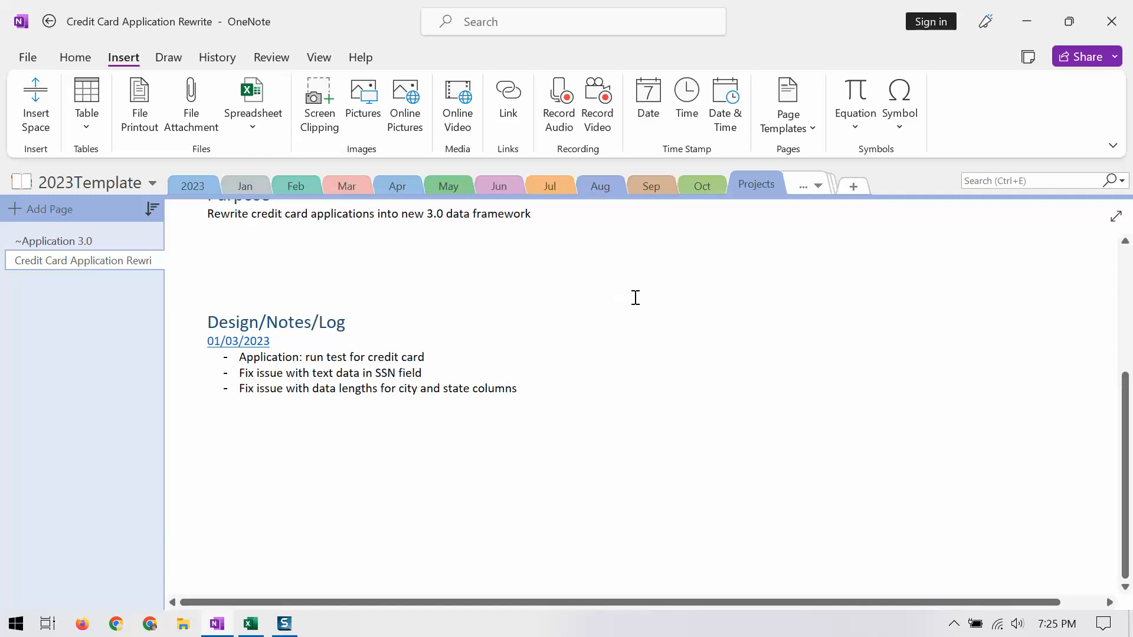
Step: Open the Templates section and look through the Daily, Weekly, DotGrid, Project Template and Feature Template pages
left_click(817, 184)
left_click(822, 234)
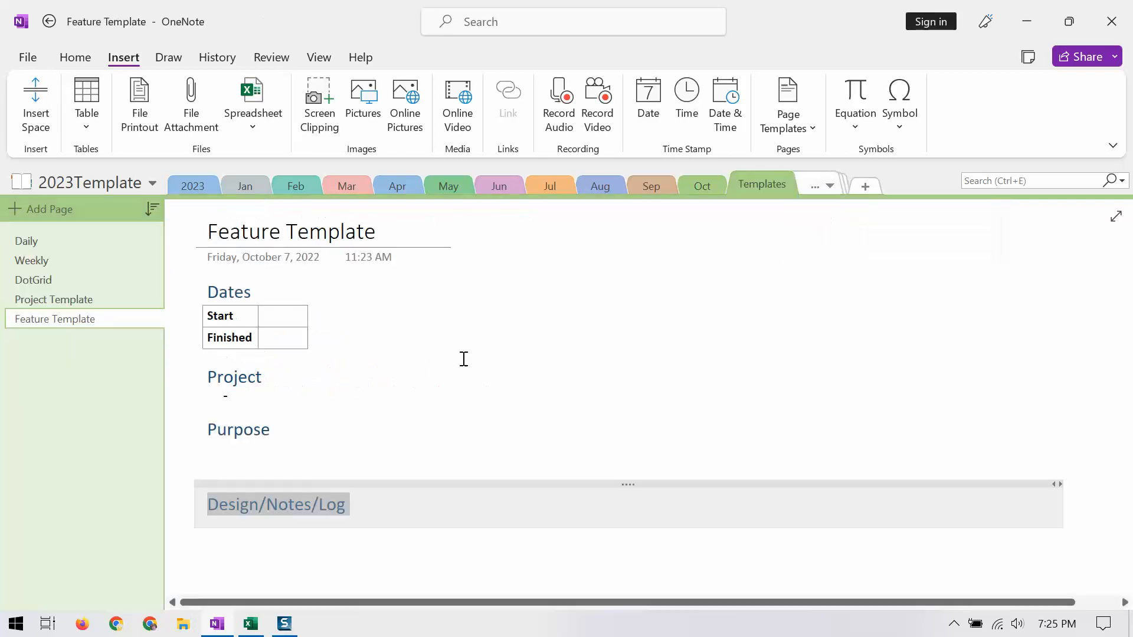
left_click(31, 242)
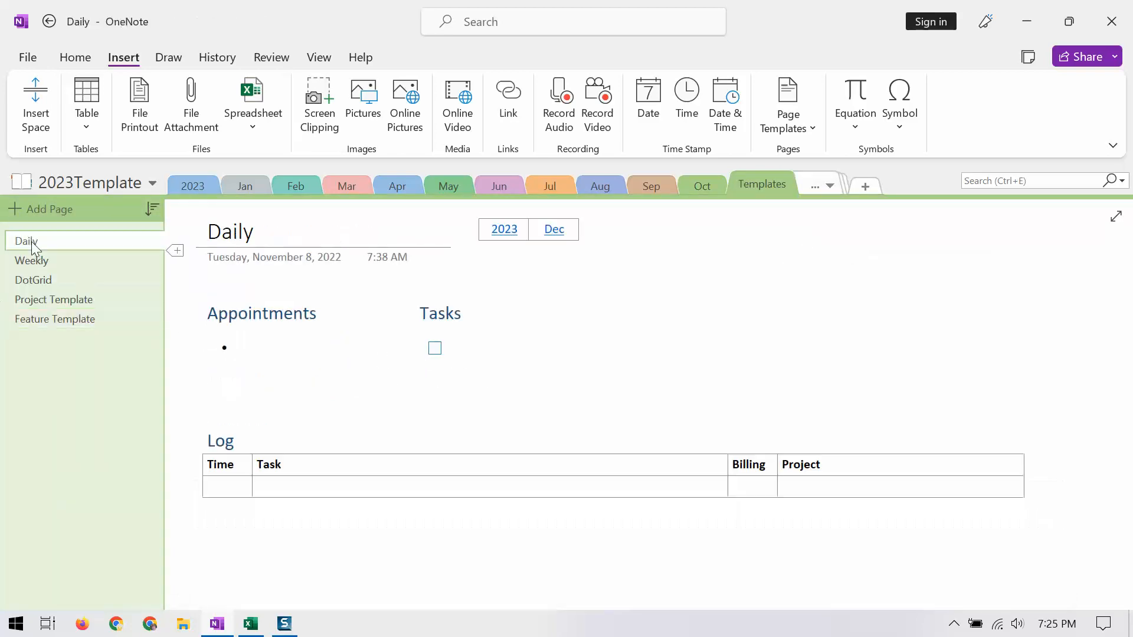
left_click(27, 263)
left_click(29, 282)
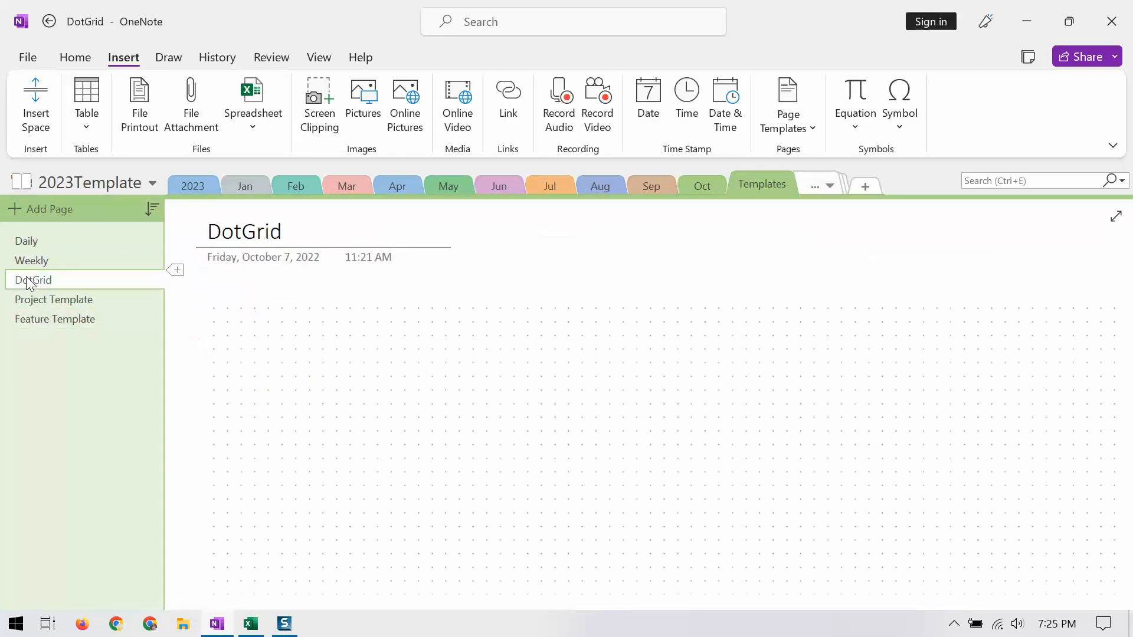
left_click(36, 300)
left_click(44, 317)
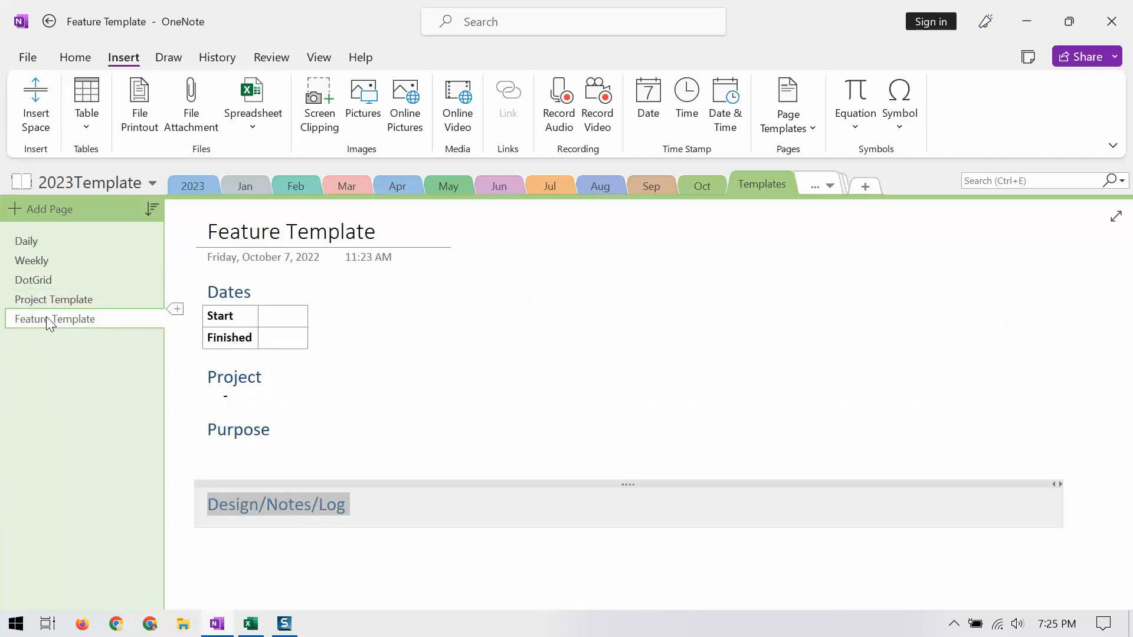
Step: Open the page template manager and expand the custom templates under My Templates
left_click(787, 132)
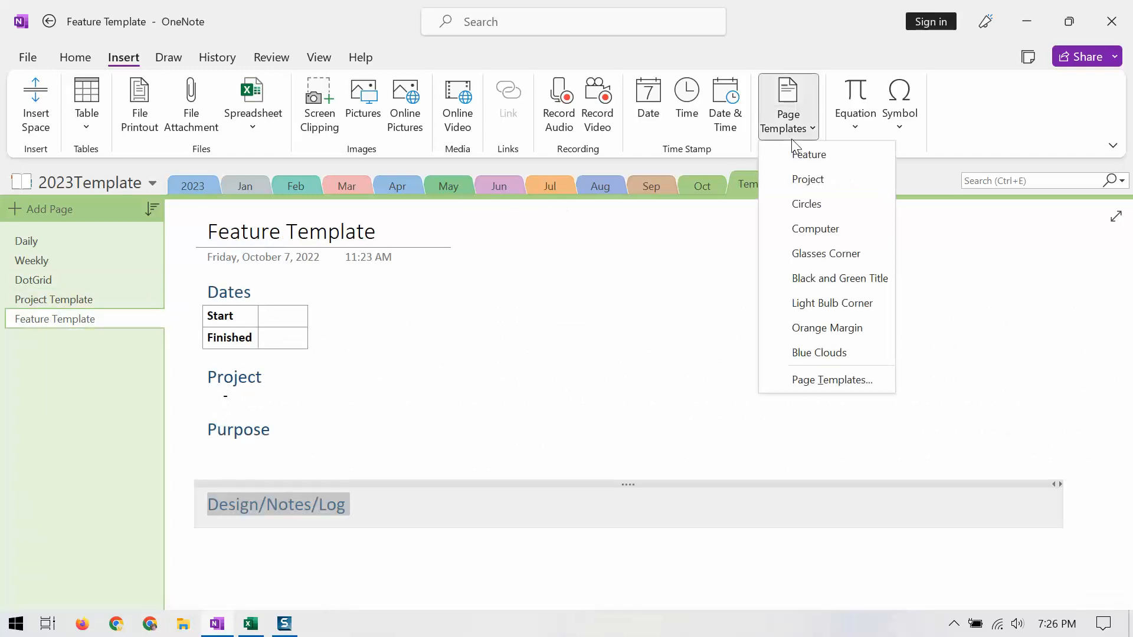
left_click(803, 382)
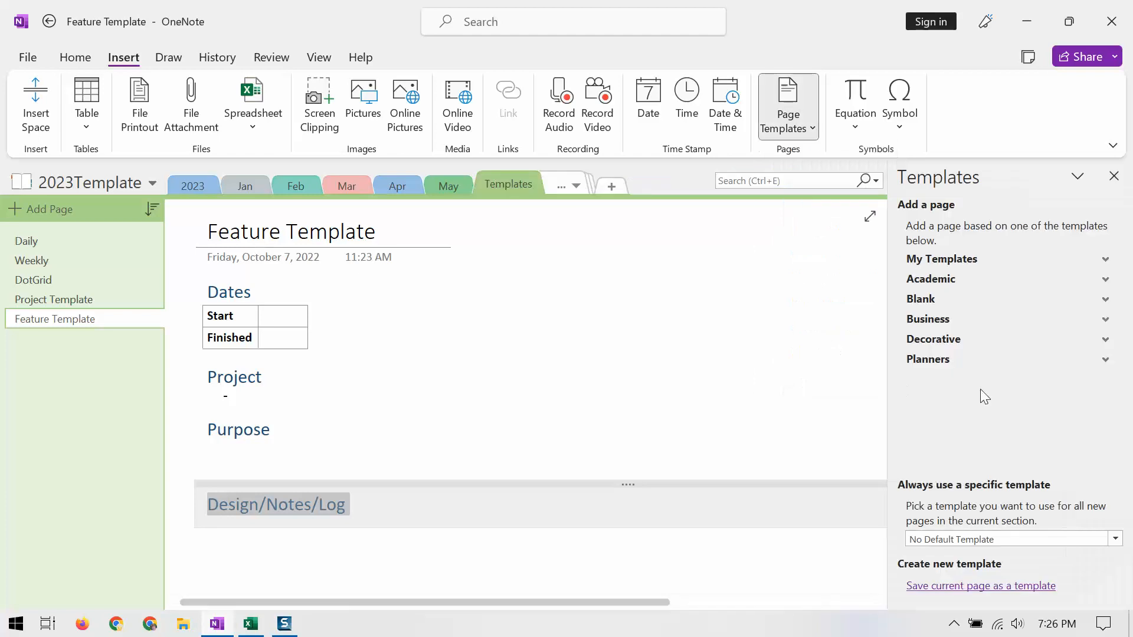
left_click(938, 262)
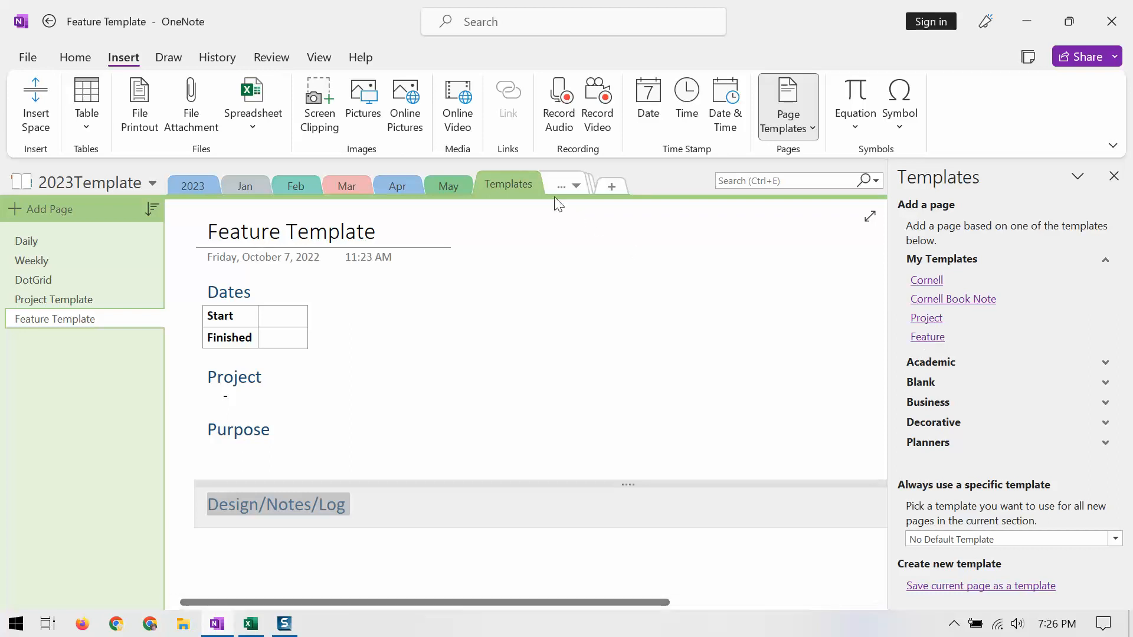
Step: Add a new page to the Projects section based on the custom Project template
left_click(578, 186)
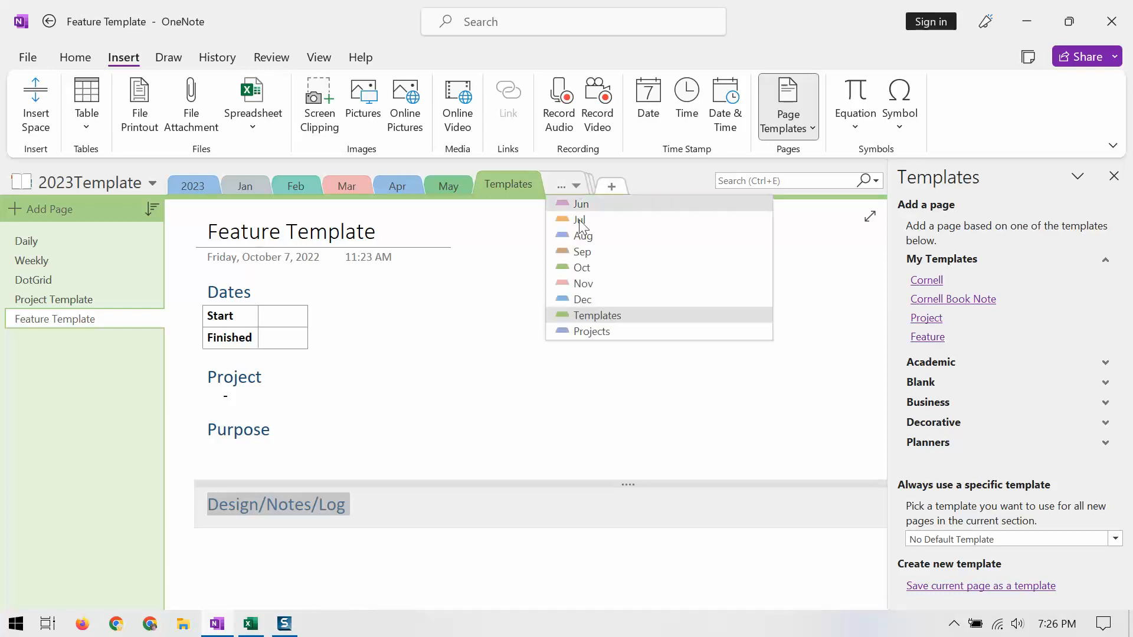
left_click(585, 328)
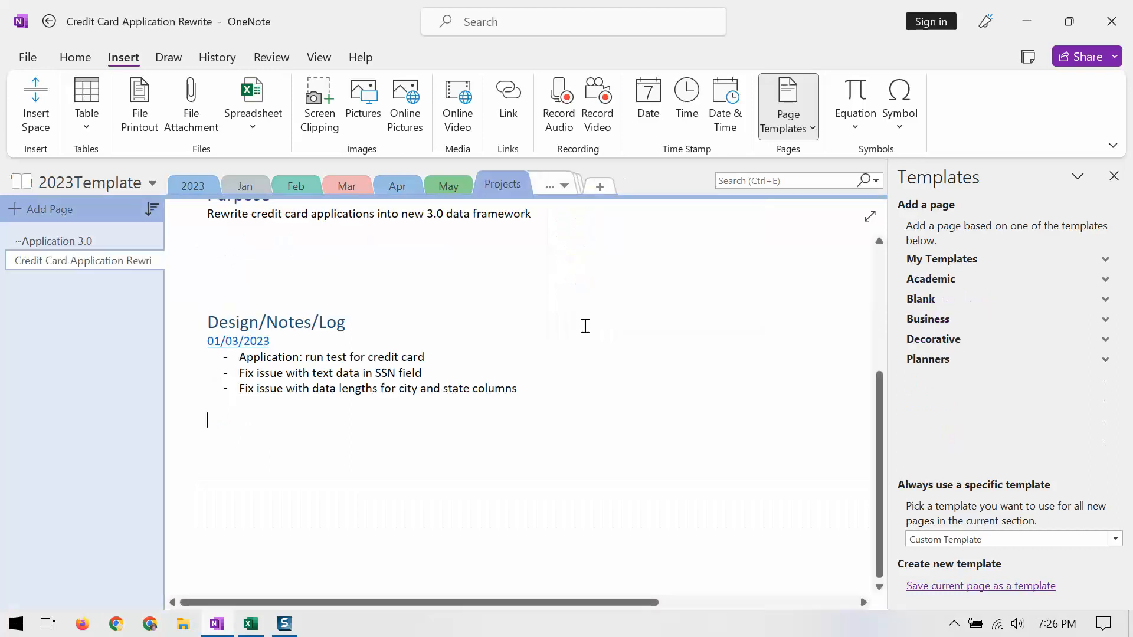
left_click(934, 260)
left_click(926, 319)
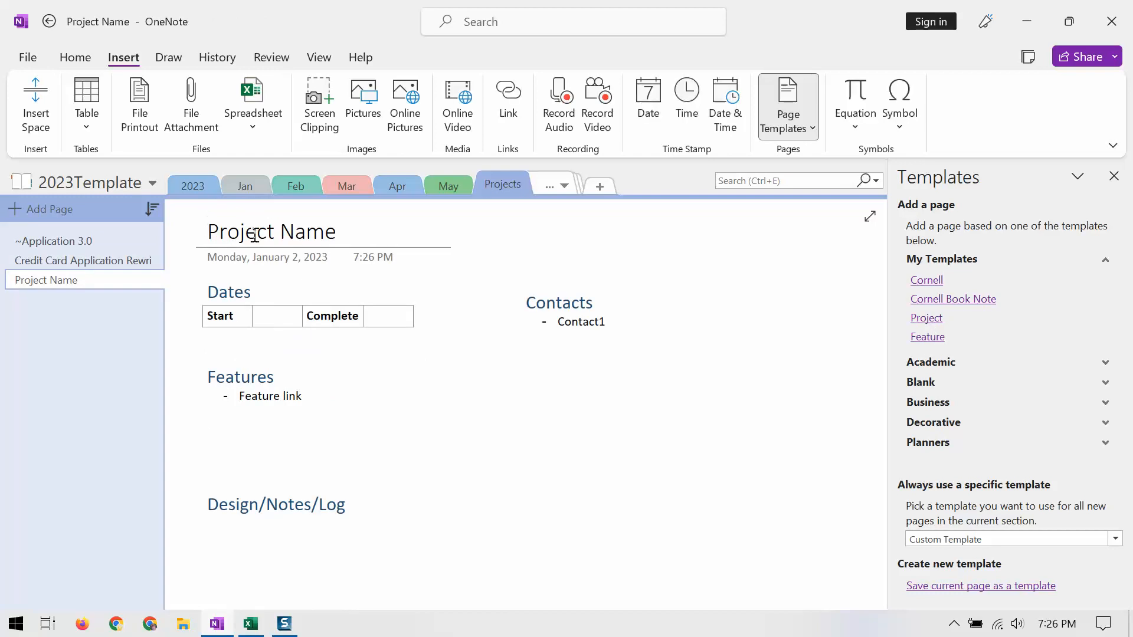
Step: Replace the new project page's title with "~Project Sample"
left_click_drag(206, 232, 352, 242)
type("~P")
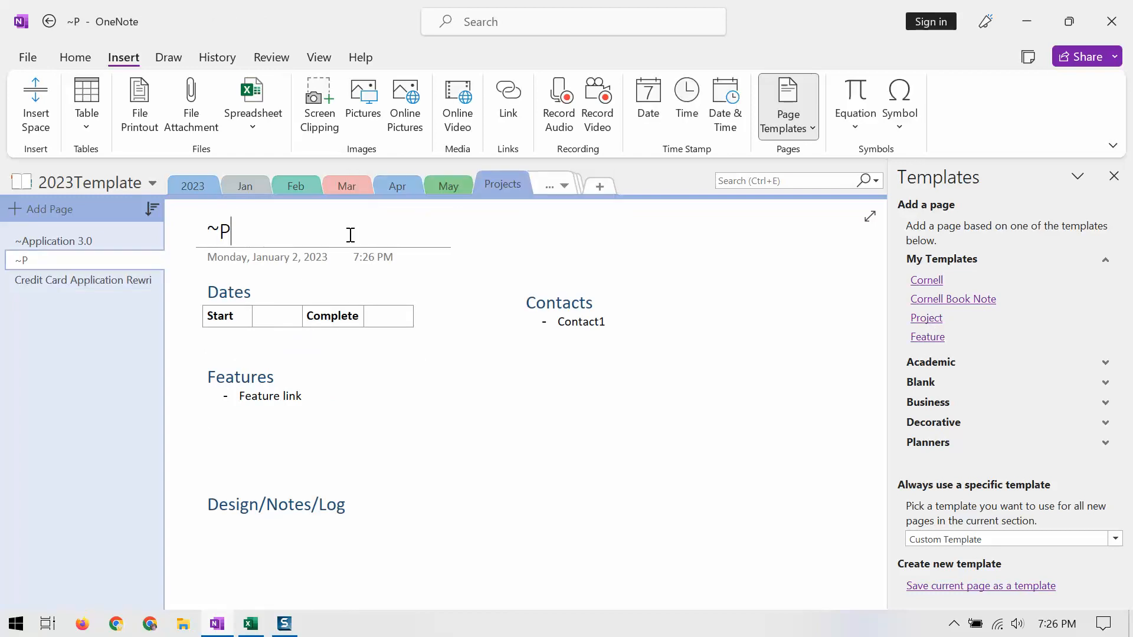
type("roject Sample")
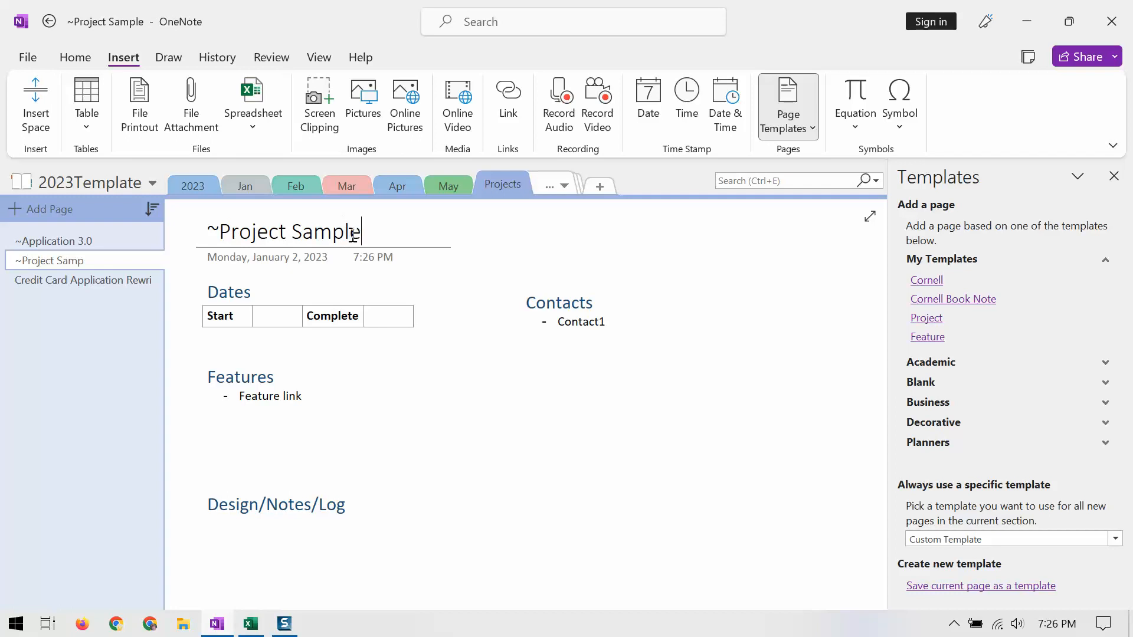
Step: Add a page from the custom Feature template and title it "Sample Feature"
left_click(926, 337)
left_click_drag(210, 231, 426, 254)
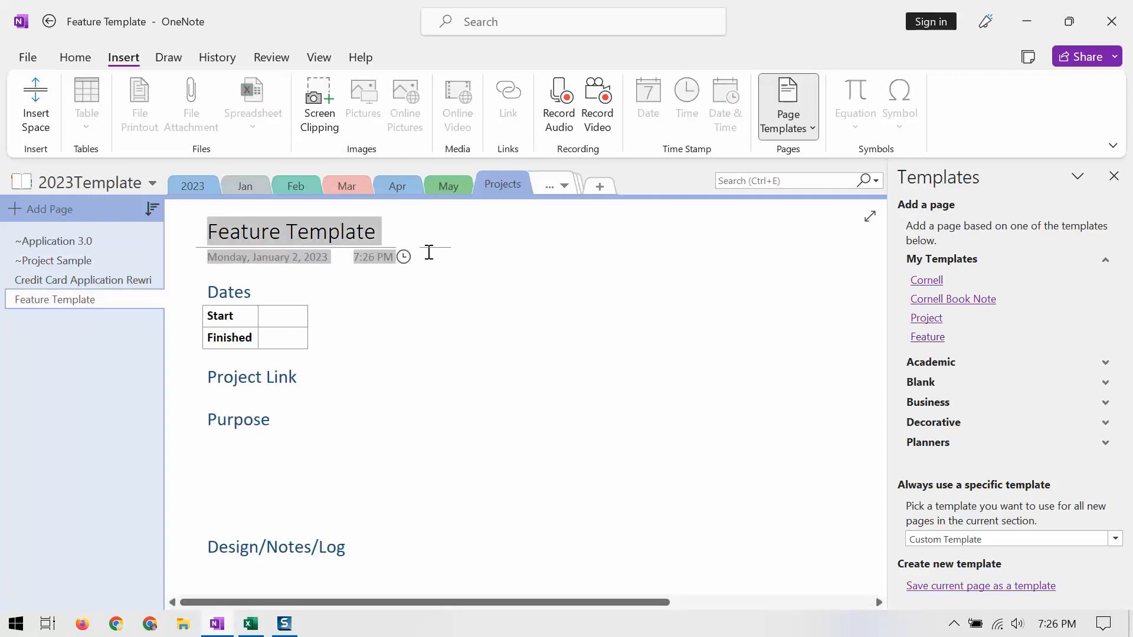
left_click(384, 232)
triple_click(386, 230)
type("Sample Feature")
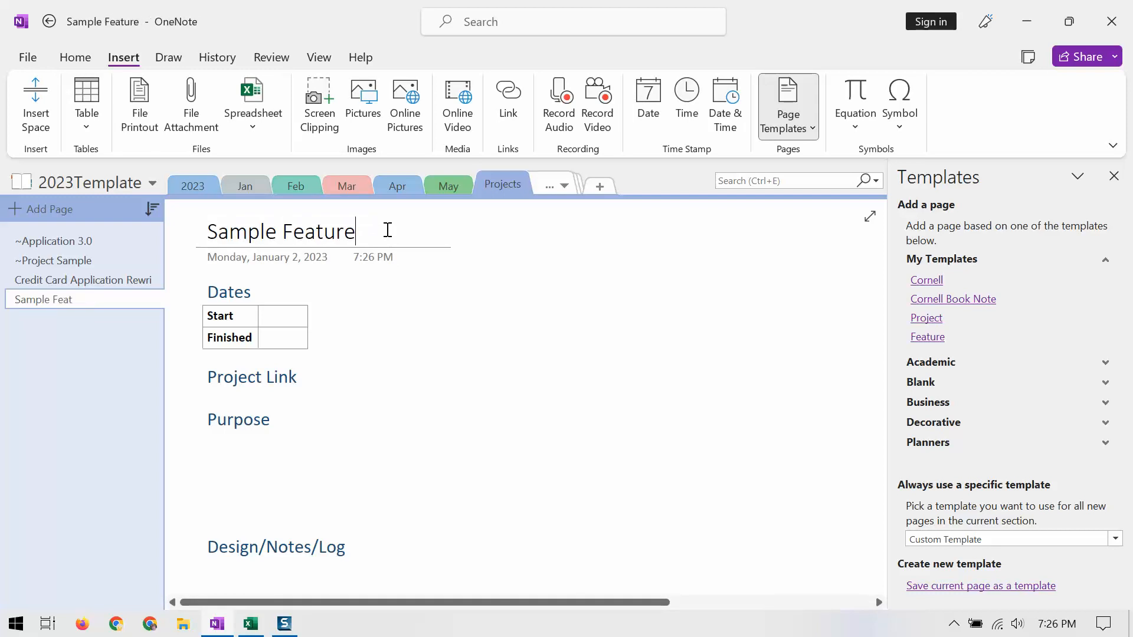
Step: Insert a link to the ~Project Sample page on a new line below the Project Link heading
left_click(311, 384)
key("Return")
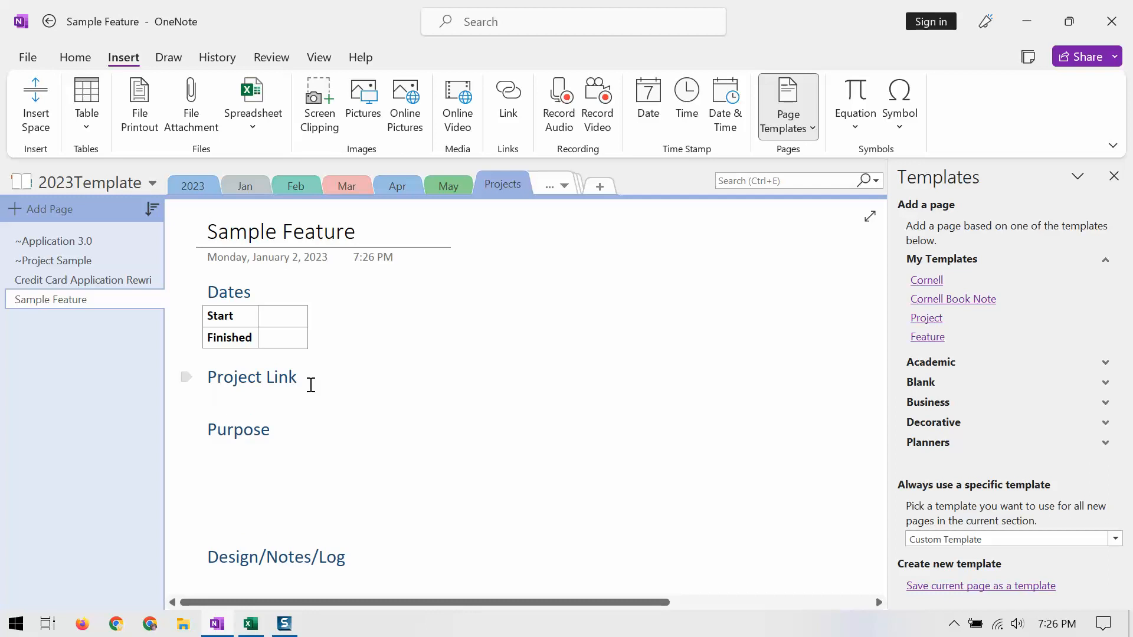
left_click(509, 112)
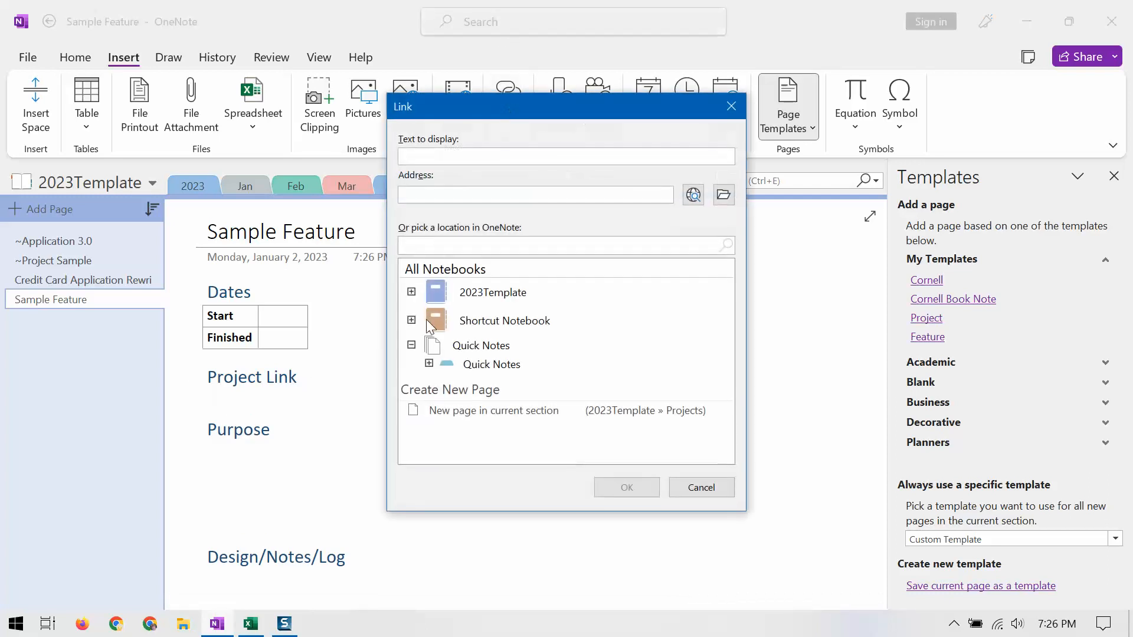
left_click(412, 292)
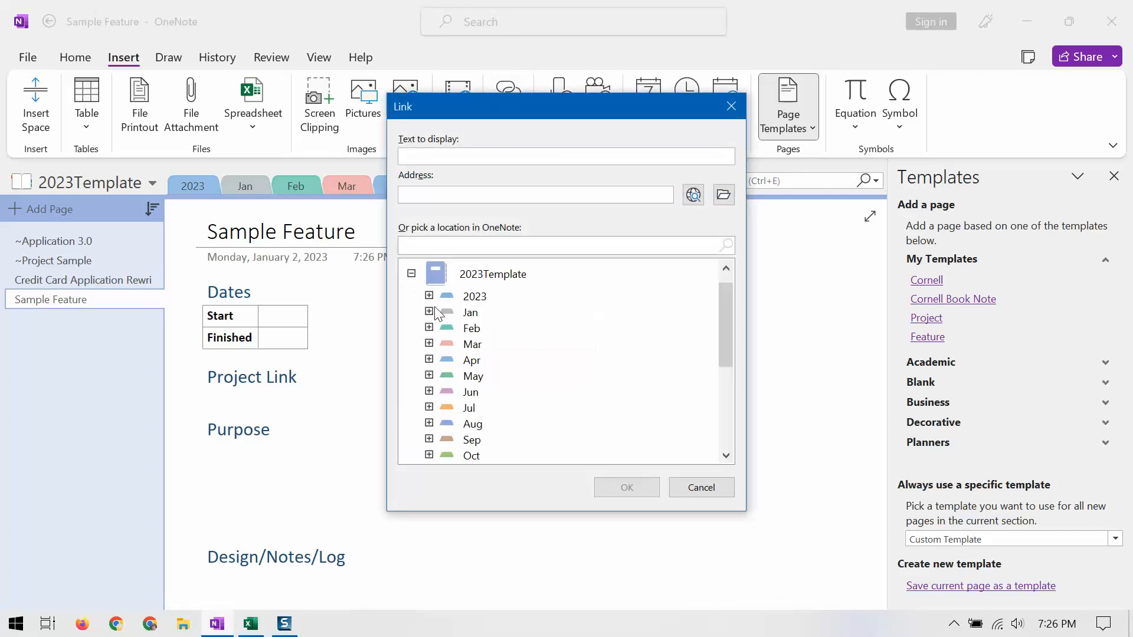
scroll(419, 390, "down", 3)
left_click(429, 433)
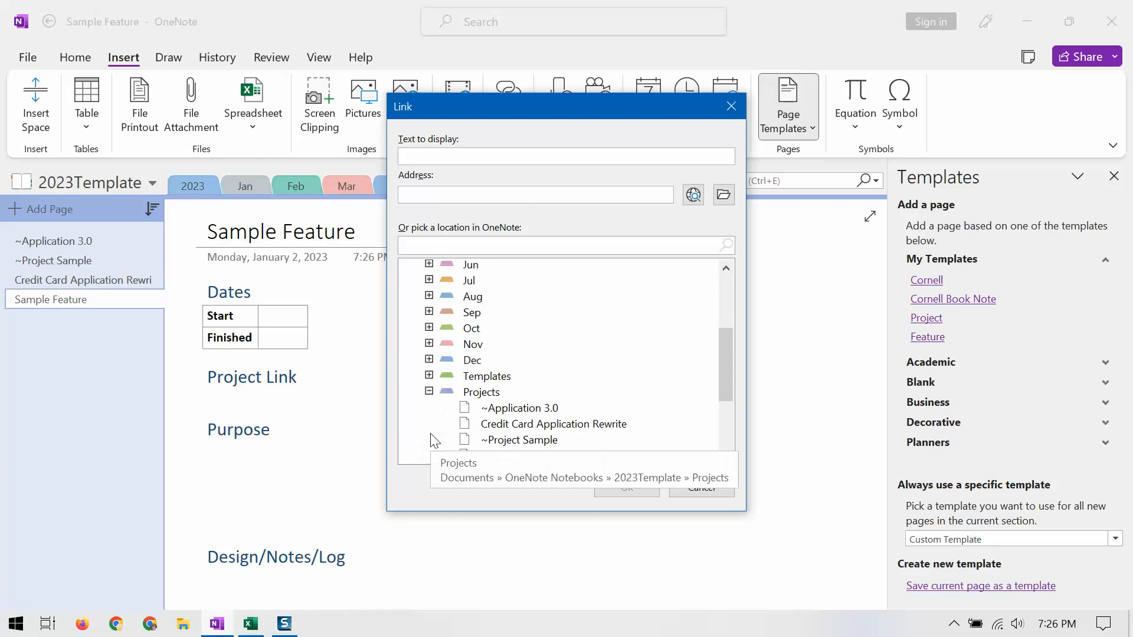
left_click(547, 442)
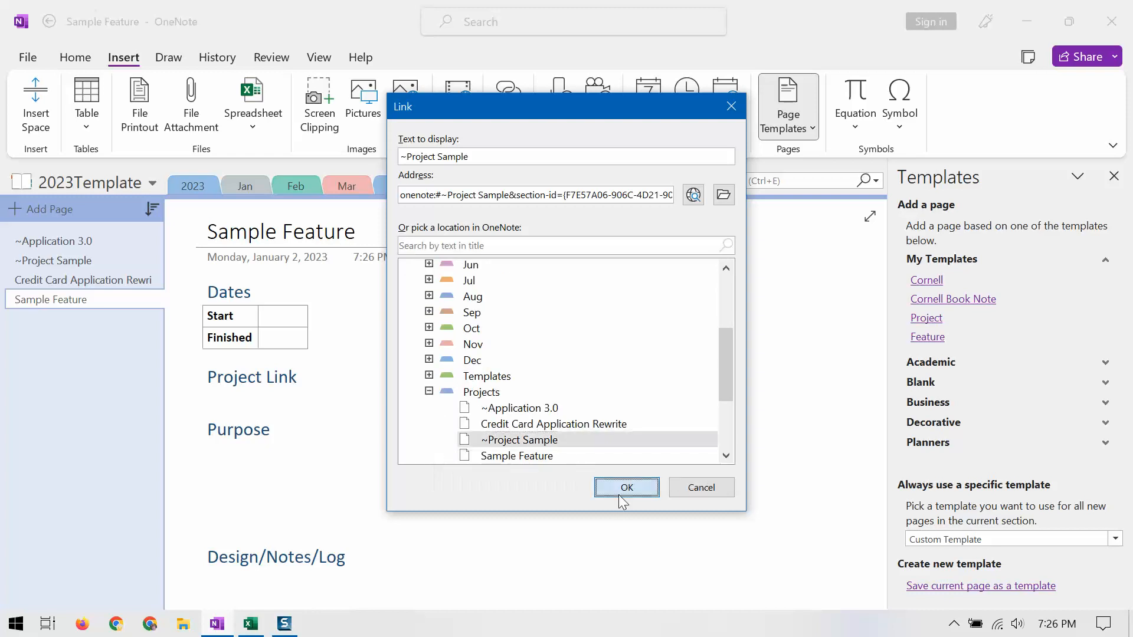
left_click(618, 494)
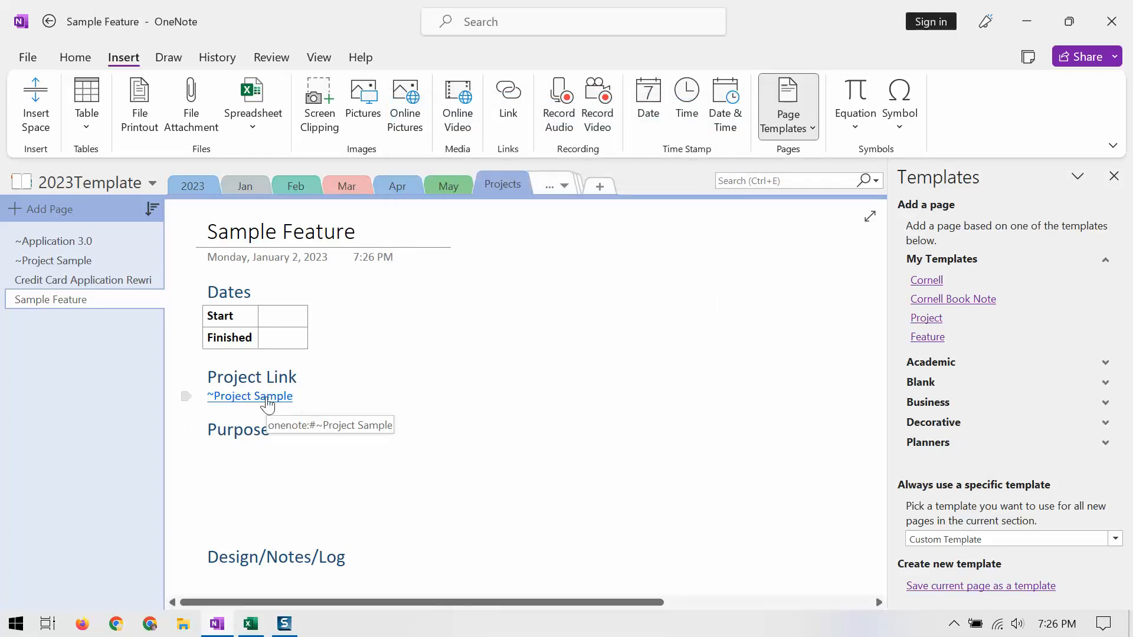
Step: Follow the ~Project Sample link and replace its "Feature link" placeholder under Features with a link to the Sample Feature page
left_click(267, 399)
left_click_drag(303, 397, 238, 396)
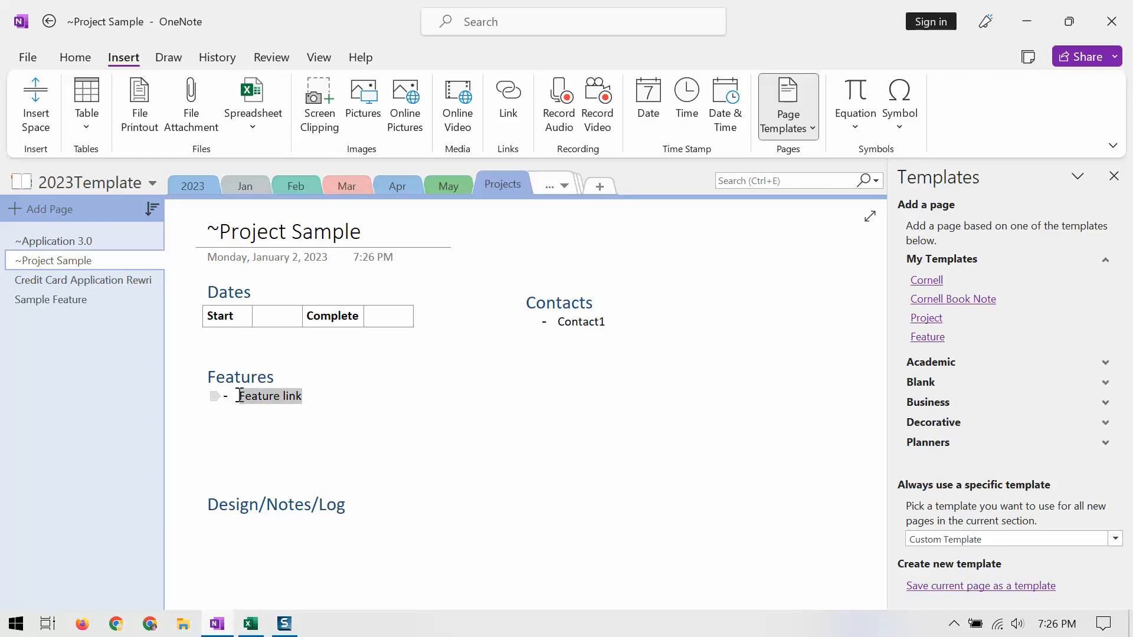
key("Delete")
key("ctrl+k")
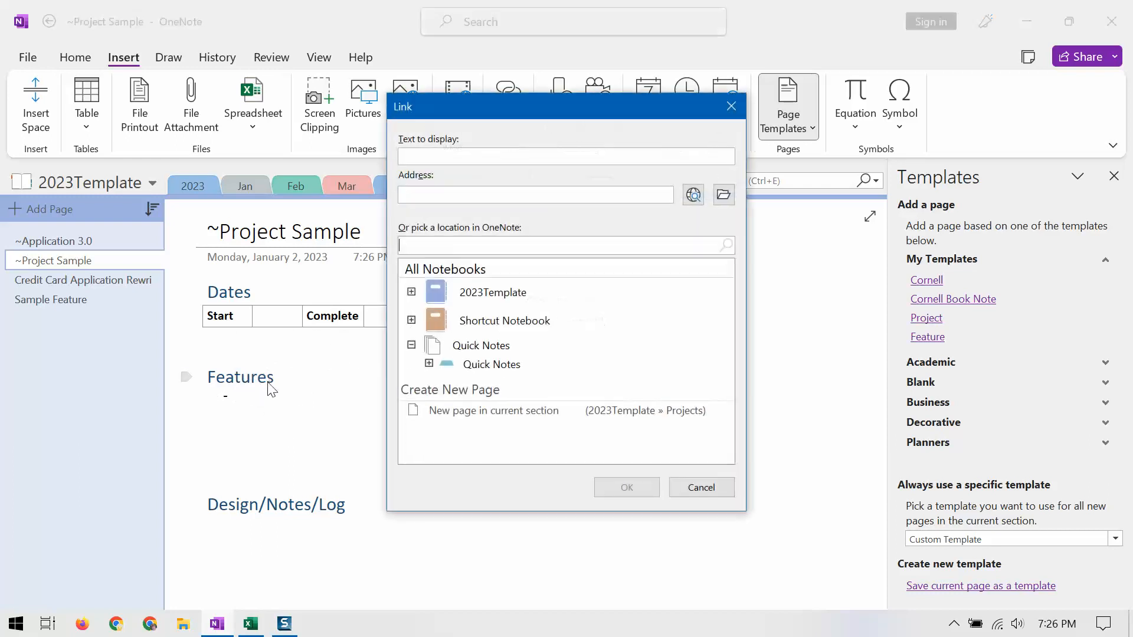
left_click(413, 244)
type("sample")
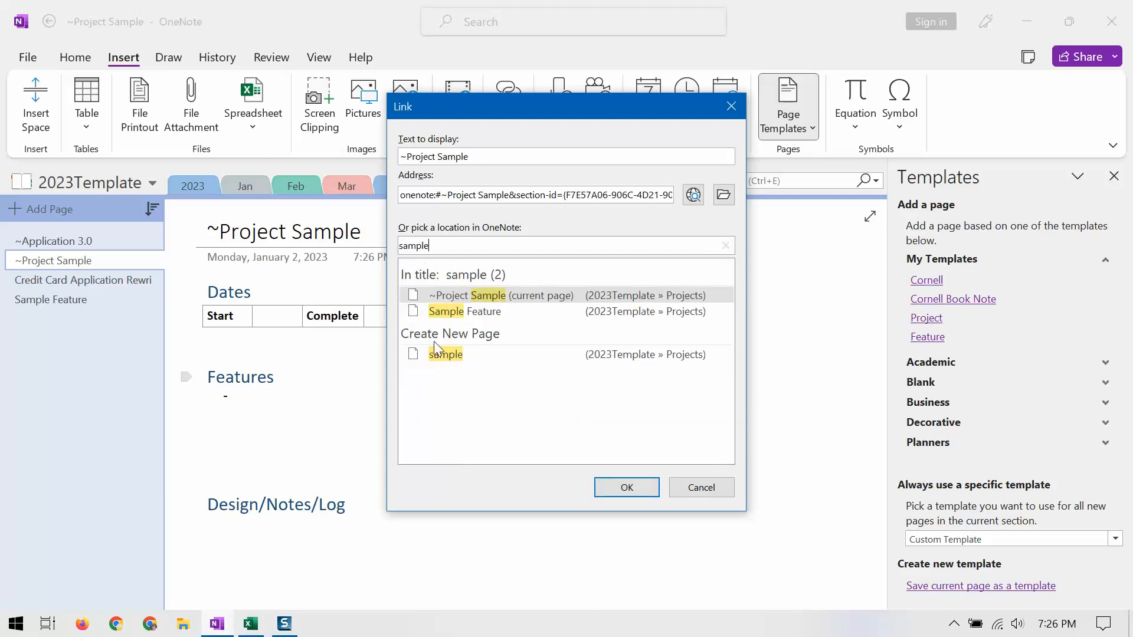
left_click(446, 312)
left_click(624, 489)
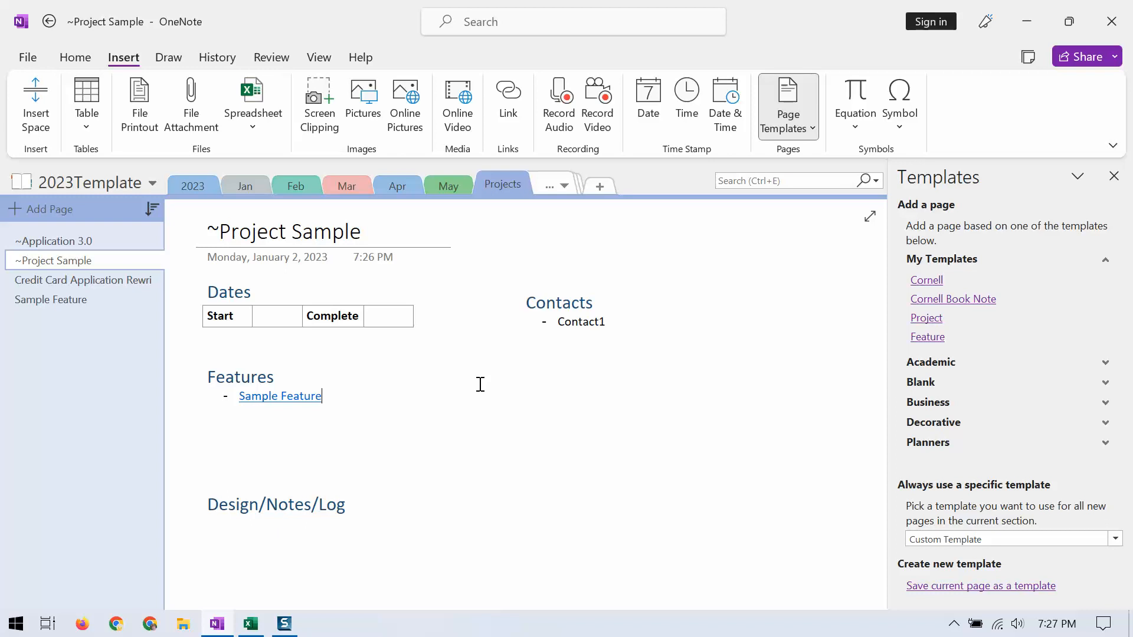
Step: Review the 03 Jan (Tue) page and the day pages in the Jan section, and close the template list
left_click(240, 188)
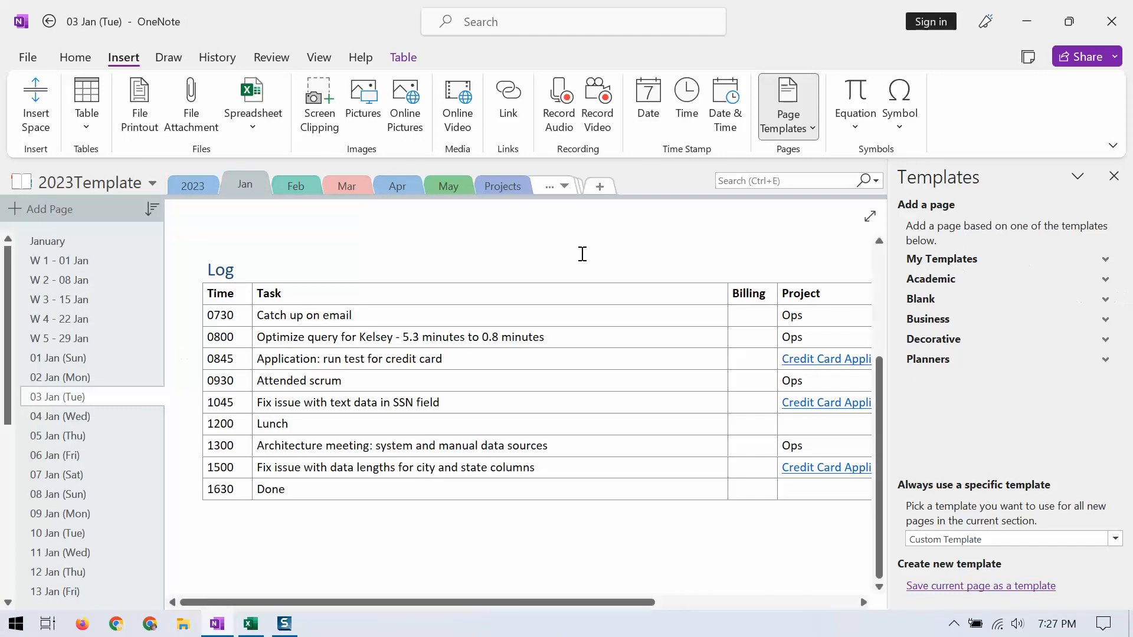
scroll(72, 510, "down", 6)
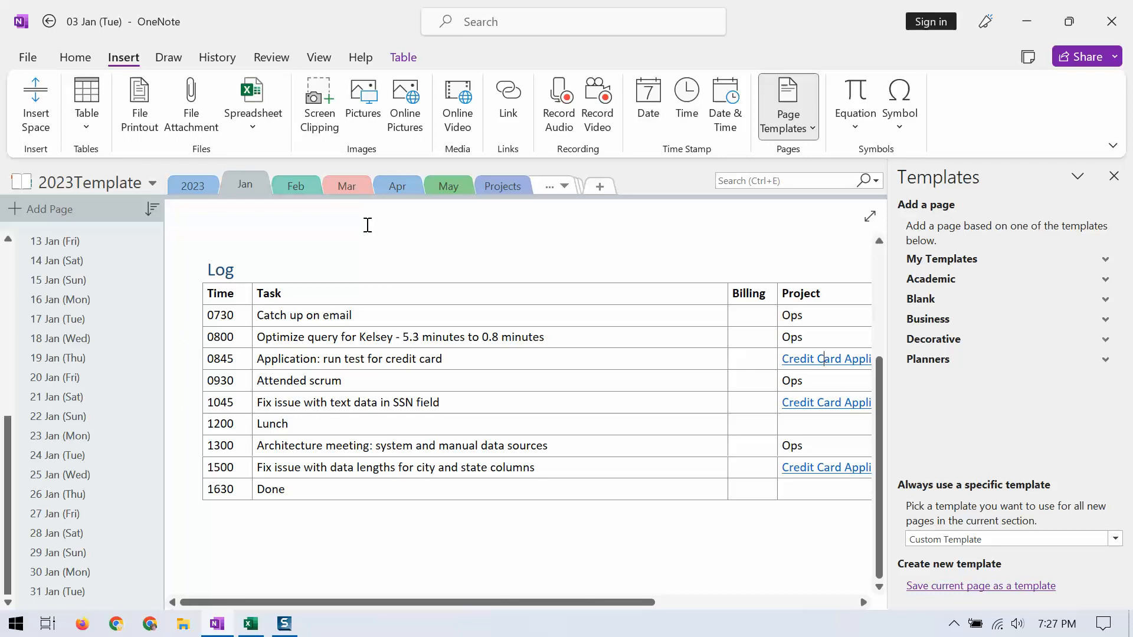
scroll(344, 256, "up", 3)
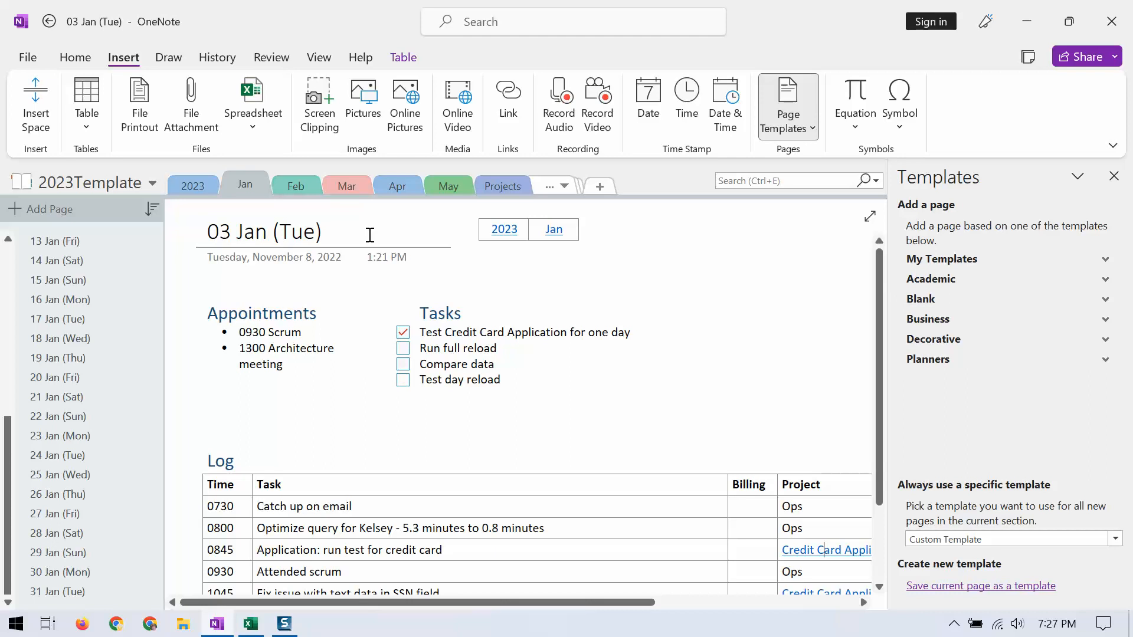
left_click(1114, 176)
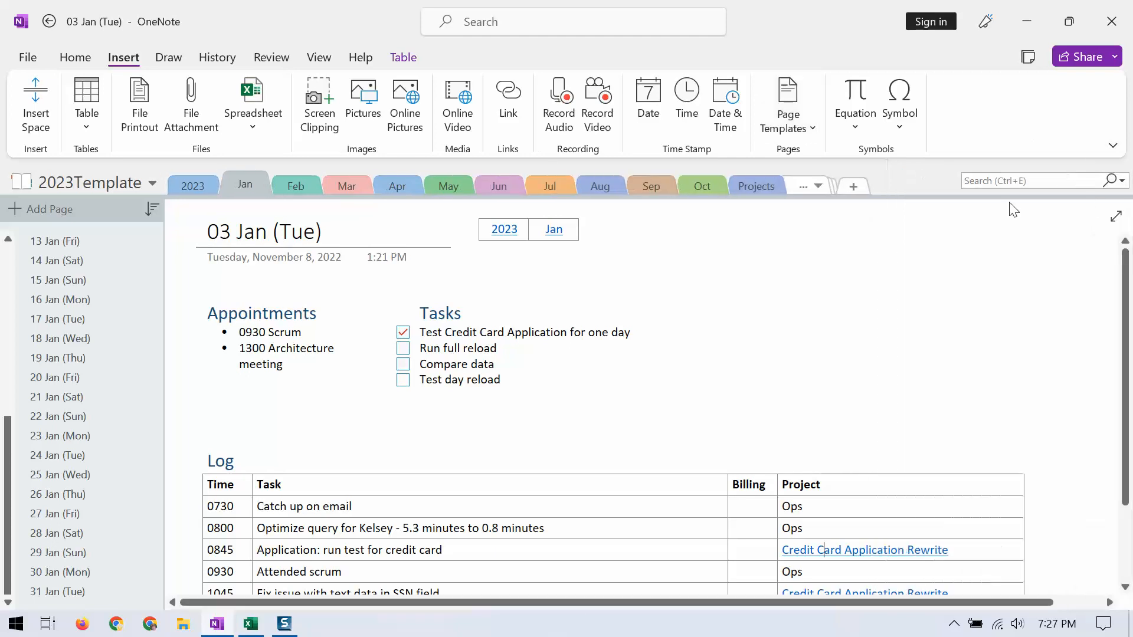
Step: Search all notebooks for "ssn", view the match on the 03 Jan (Tue) page, and clear the search
left_click(1006, 181)
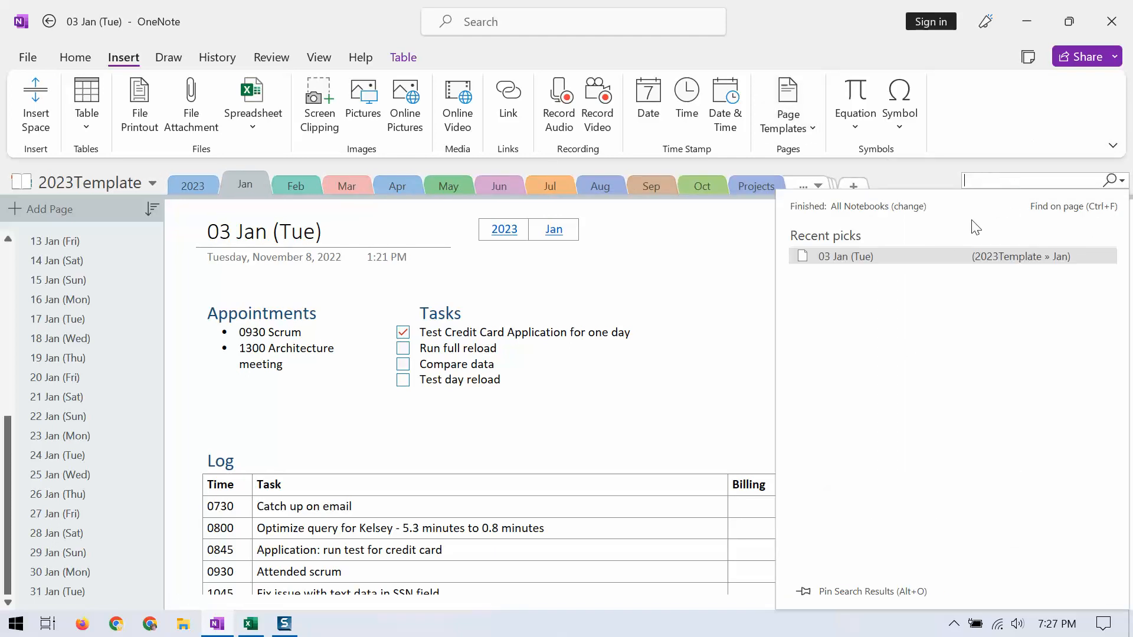
type("ssn")
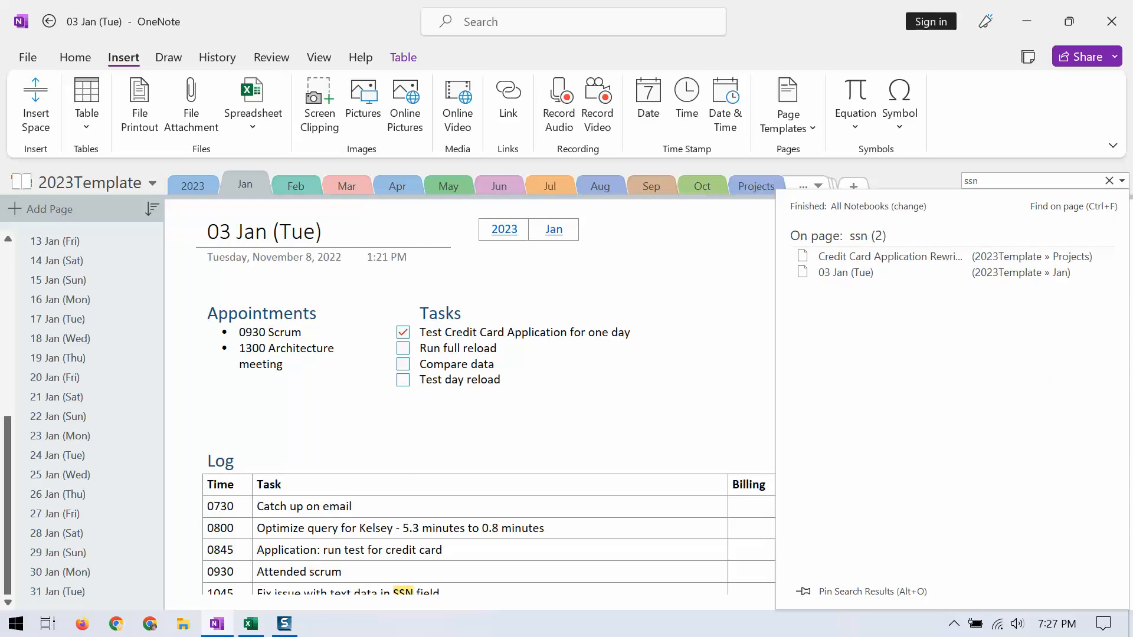
left_click(826, 273)
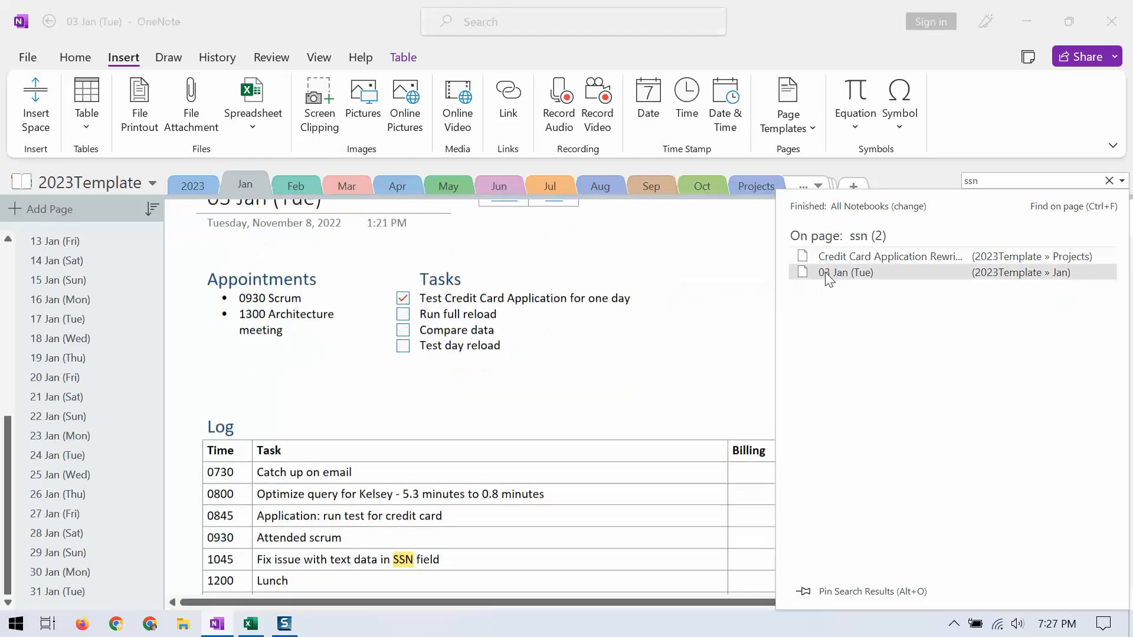
left_click(1110, 180)
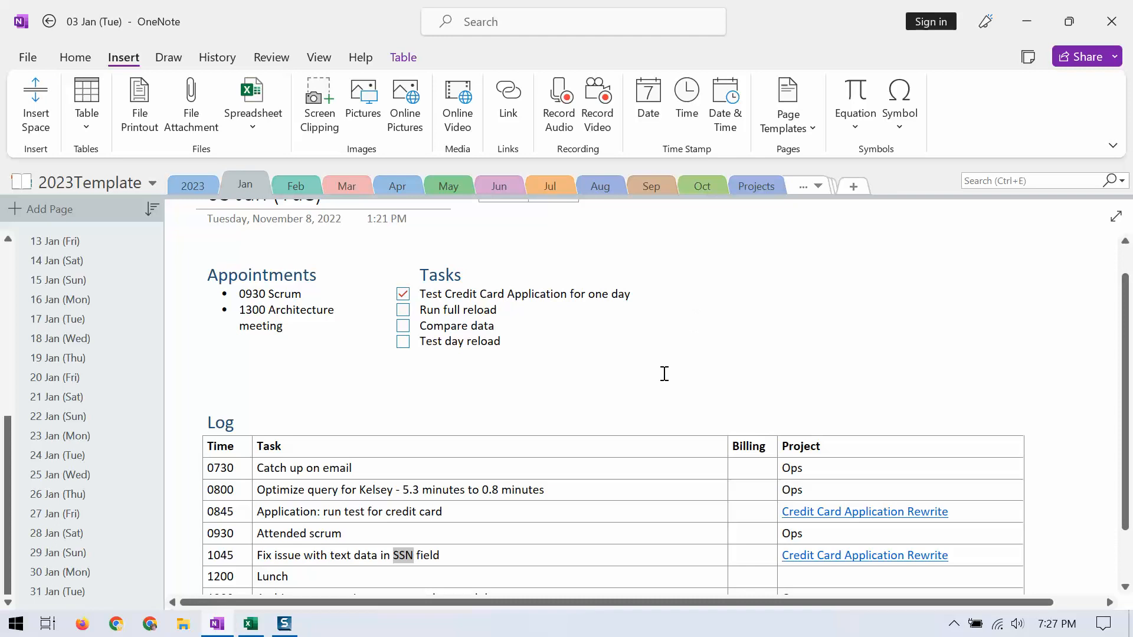